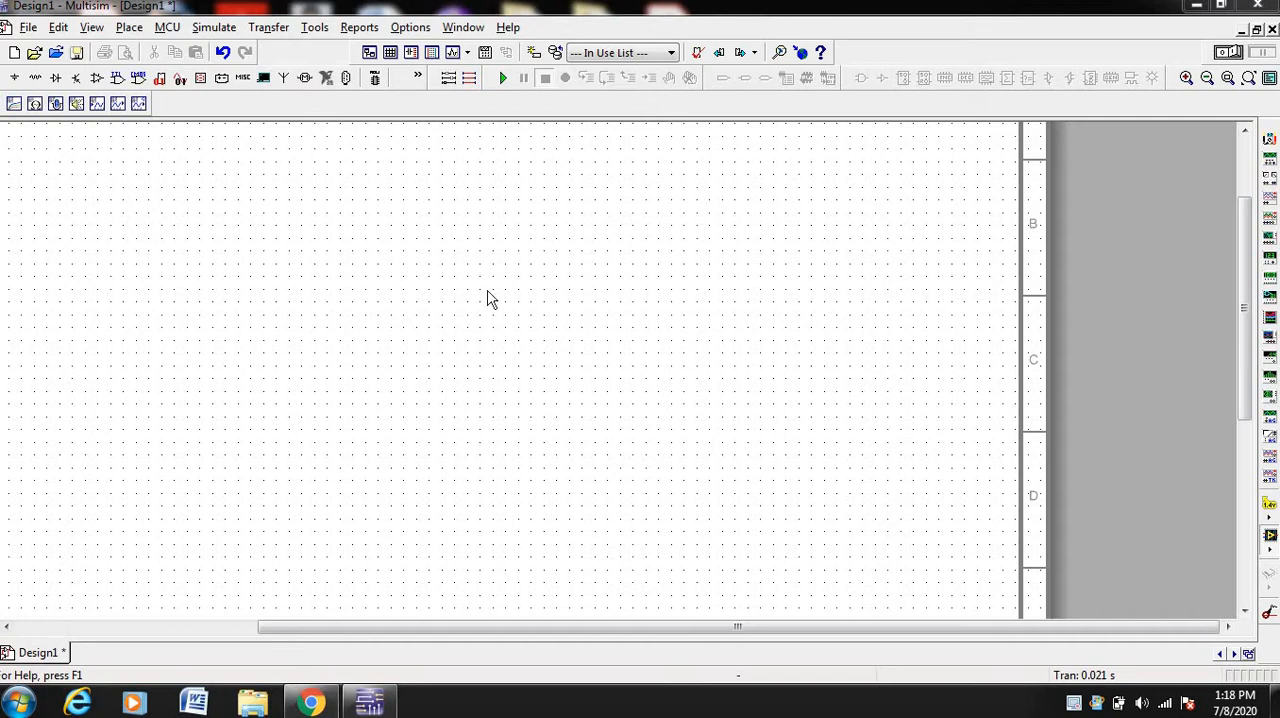
Place a 1.0k resistor from the Basic group's RESISTOR family on the empty schematic
click(36, 80)
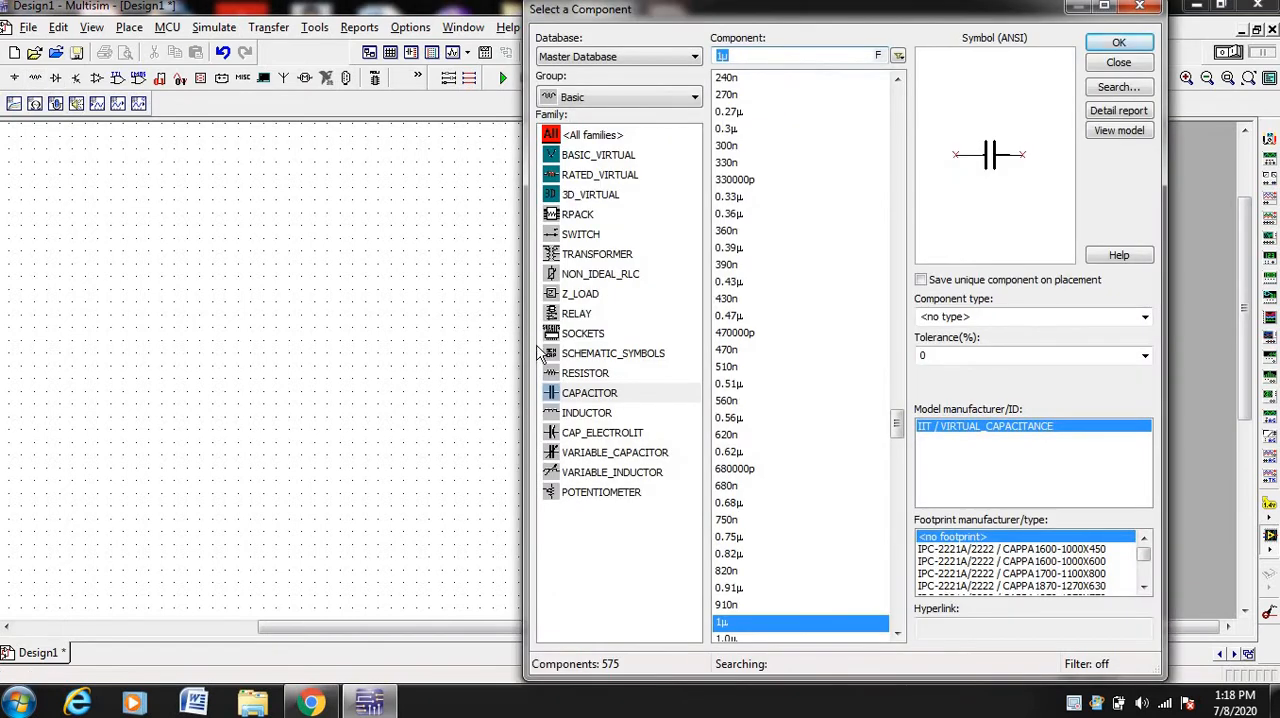
click(575, 376)
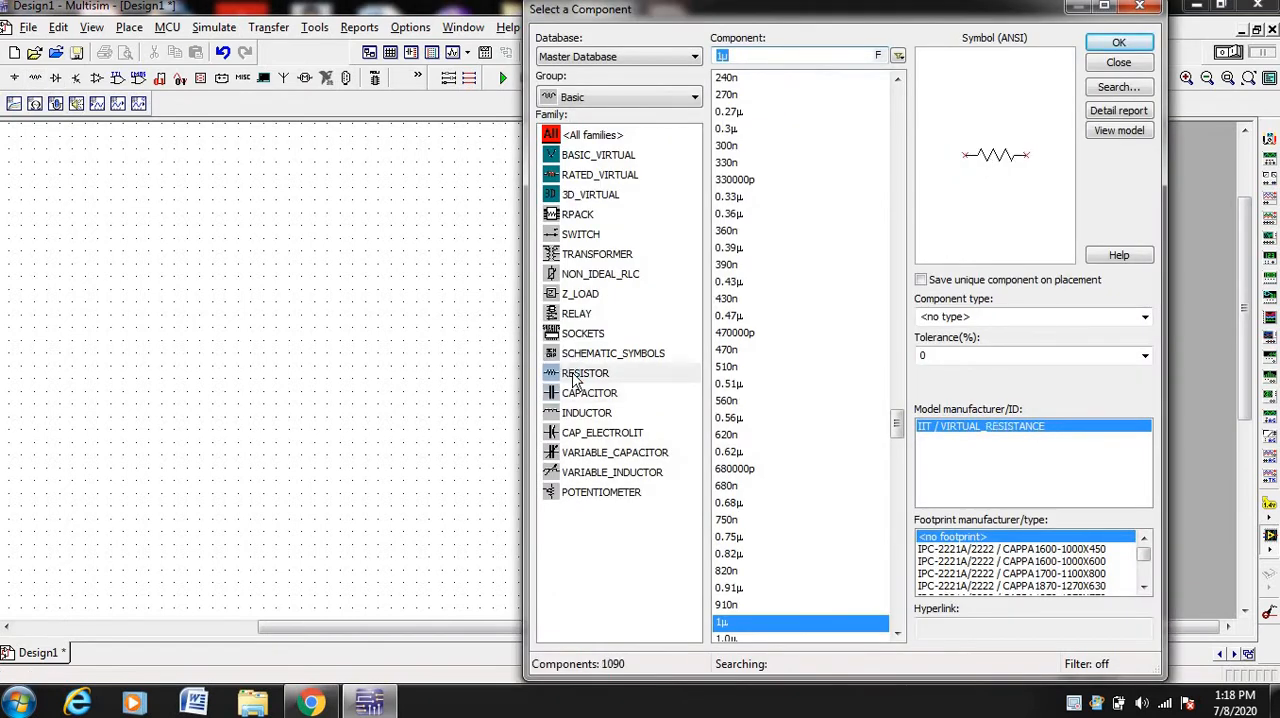
click(1120, 43)
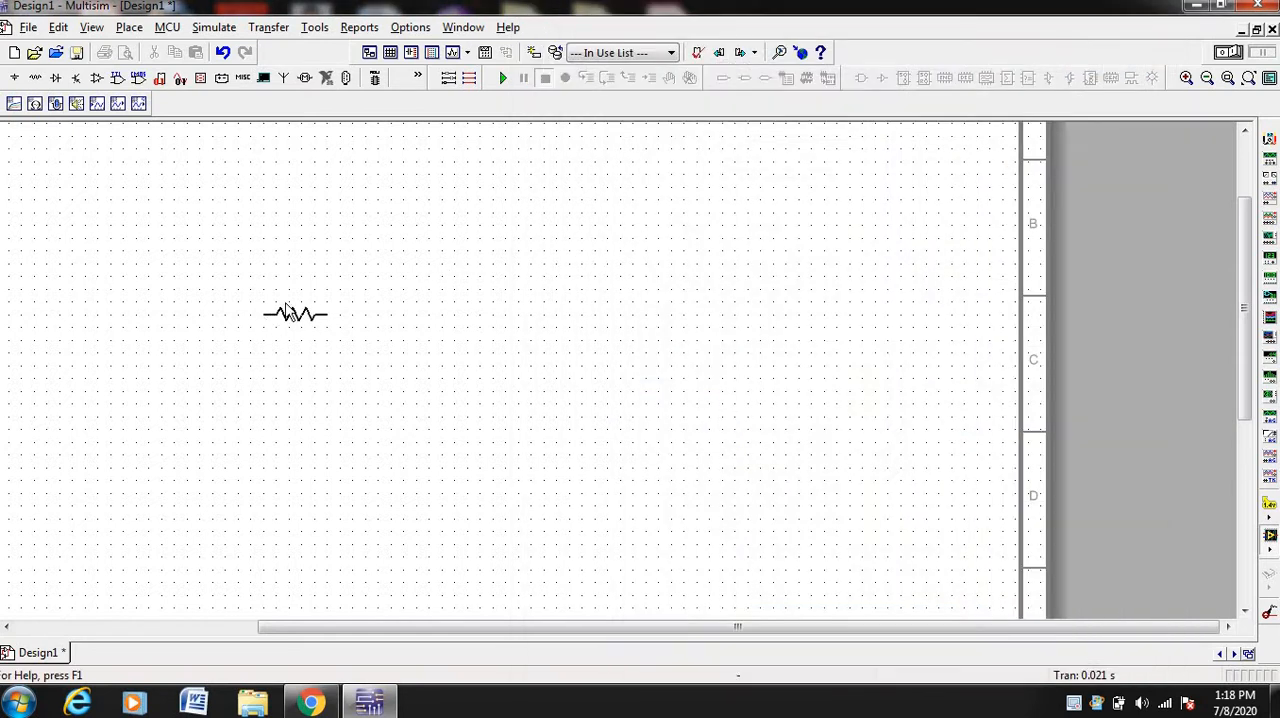
click(288, 301)
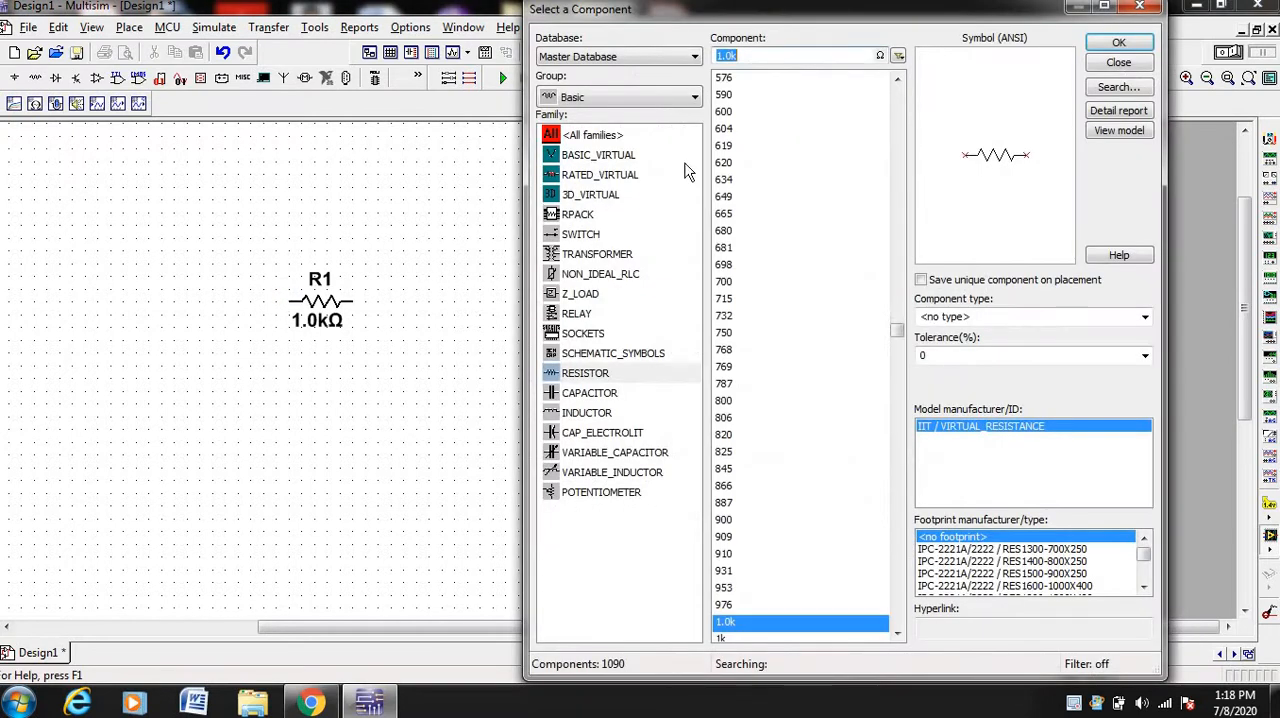
click(1139, 7)
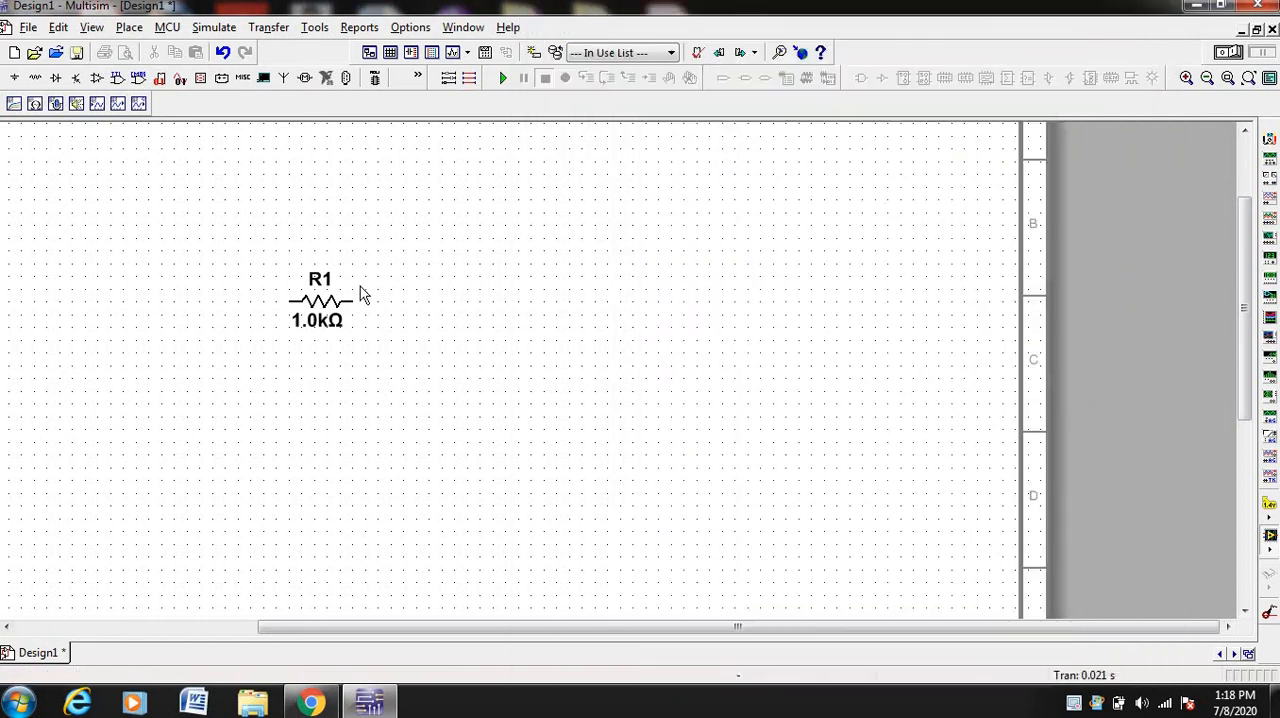
Place a 1µ capacitor below and to the right of resistor R1 and rotate it to vertical
click(40, 83)
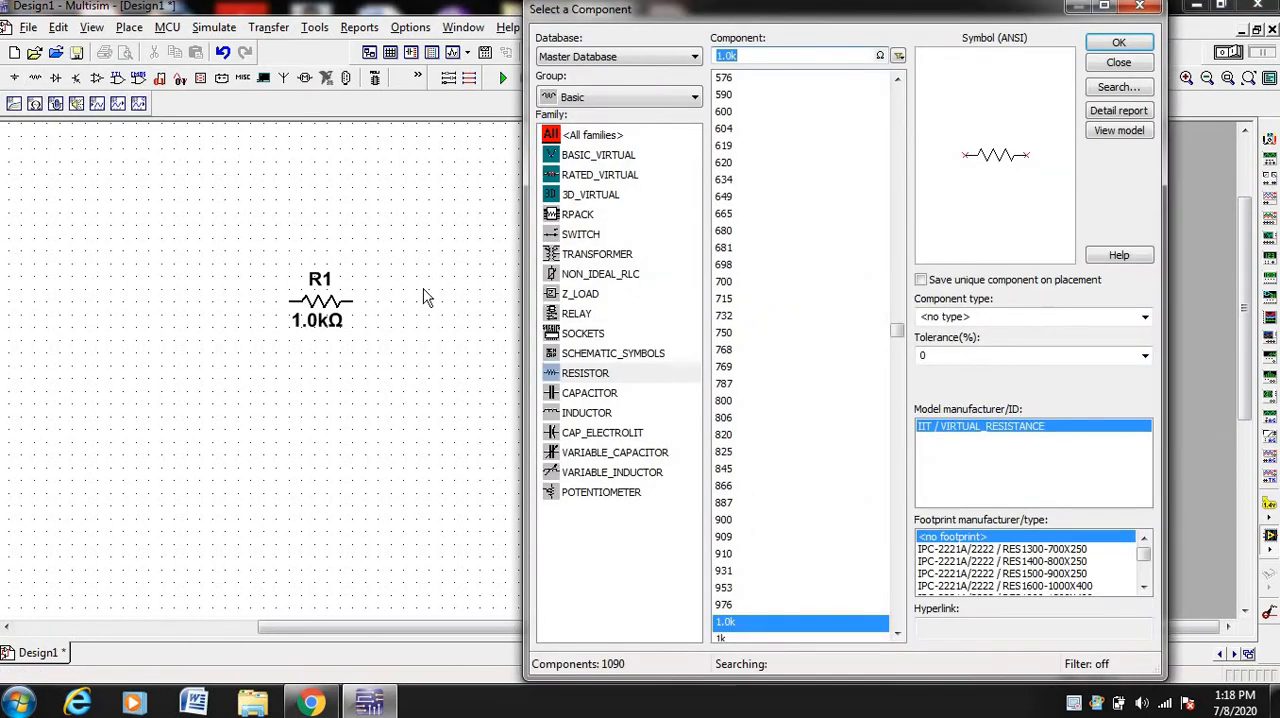
click(574, 397)
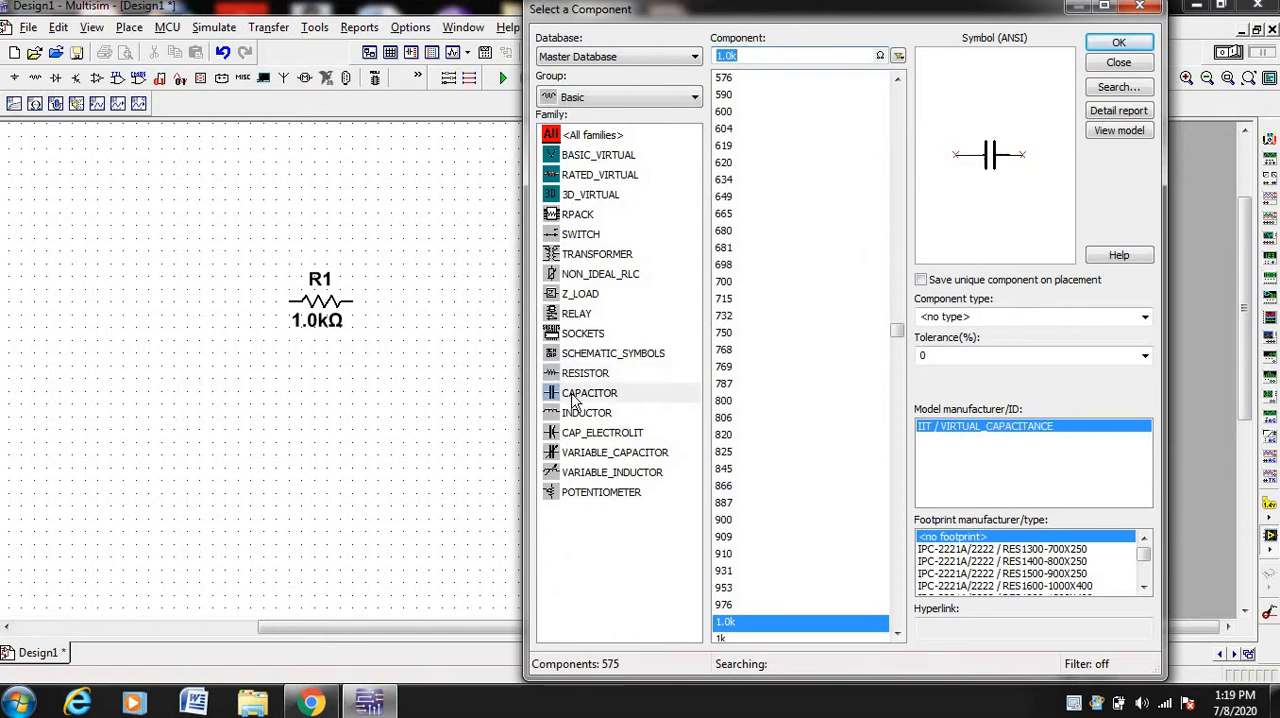
click(1118, 45)
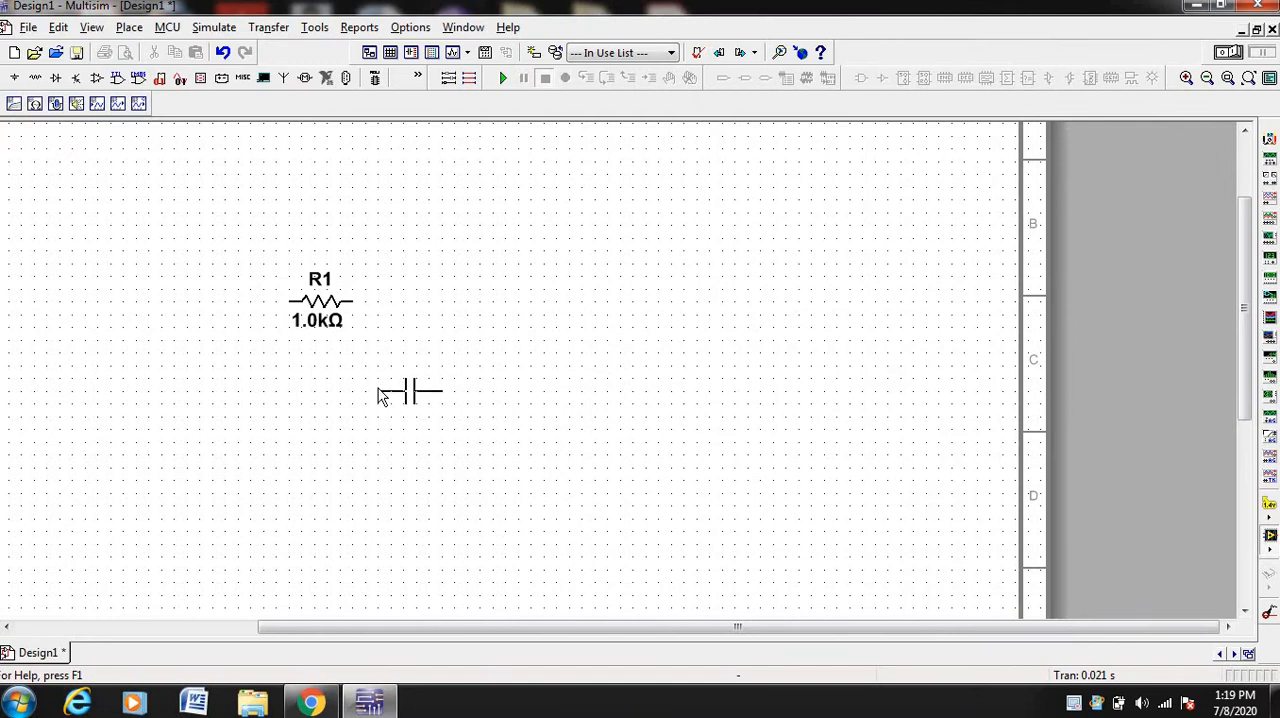
click(378, 390)
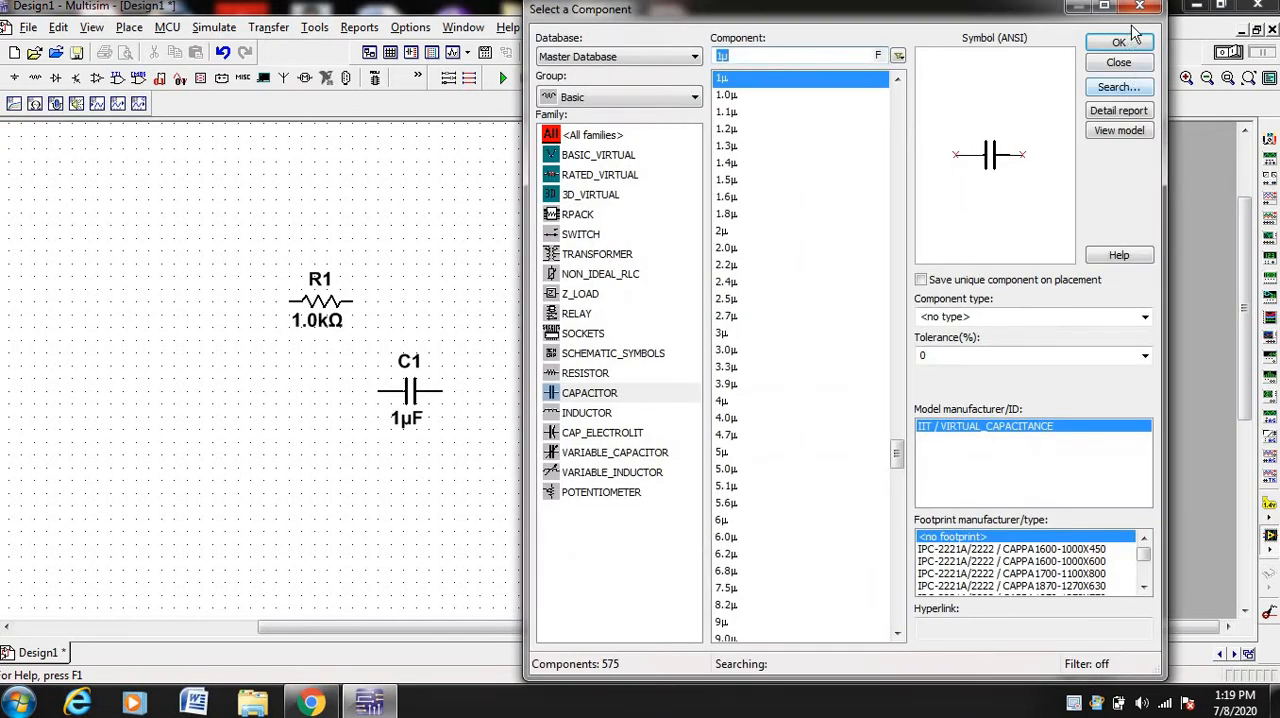
key(Escape)
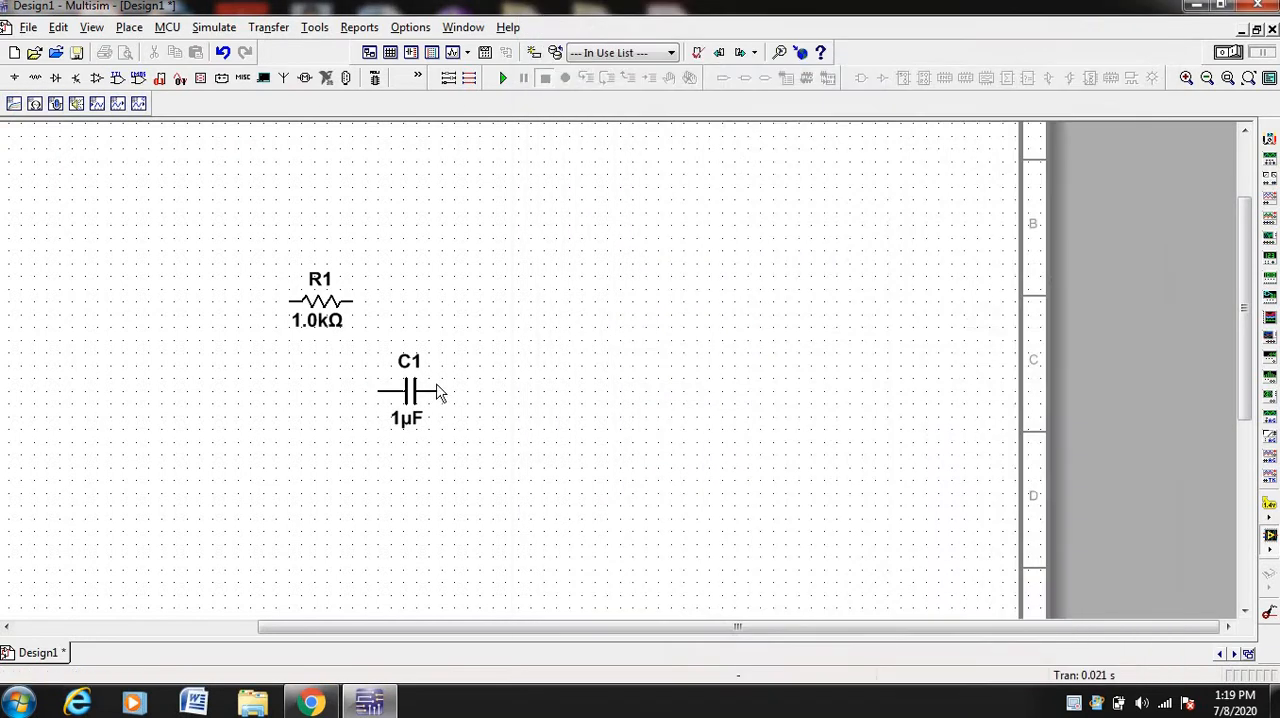
click(440, 392)
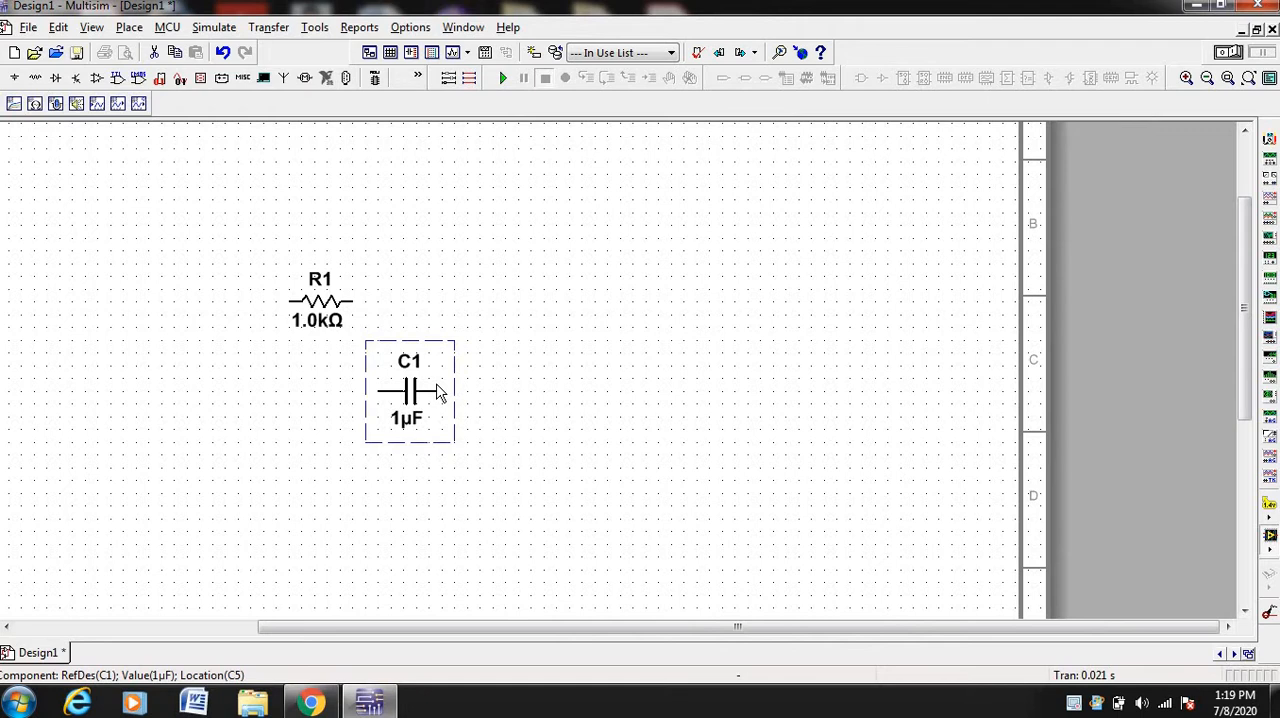
key(ctrl+r)
click(551, 431)
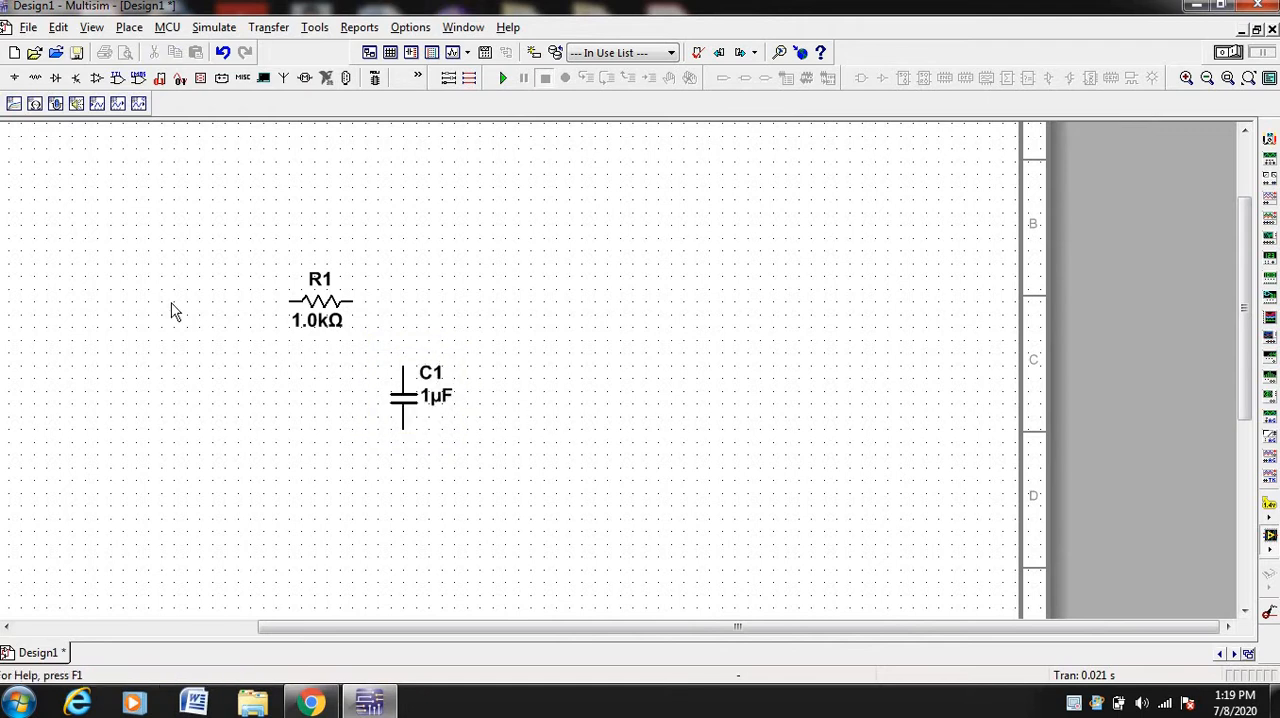
Place a PULSE_VOLTAGE source from the SIGNAL_VOLTAGE_SOURCES family below and to the left of resistor R1
click(15, 80)
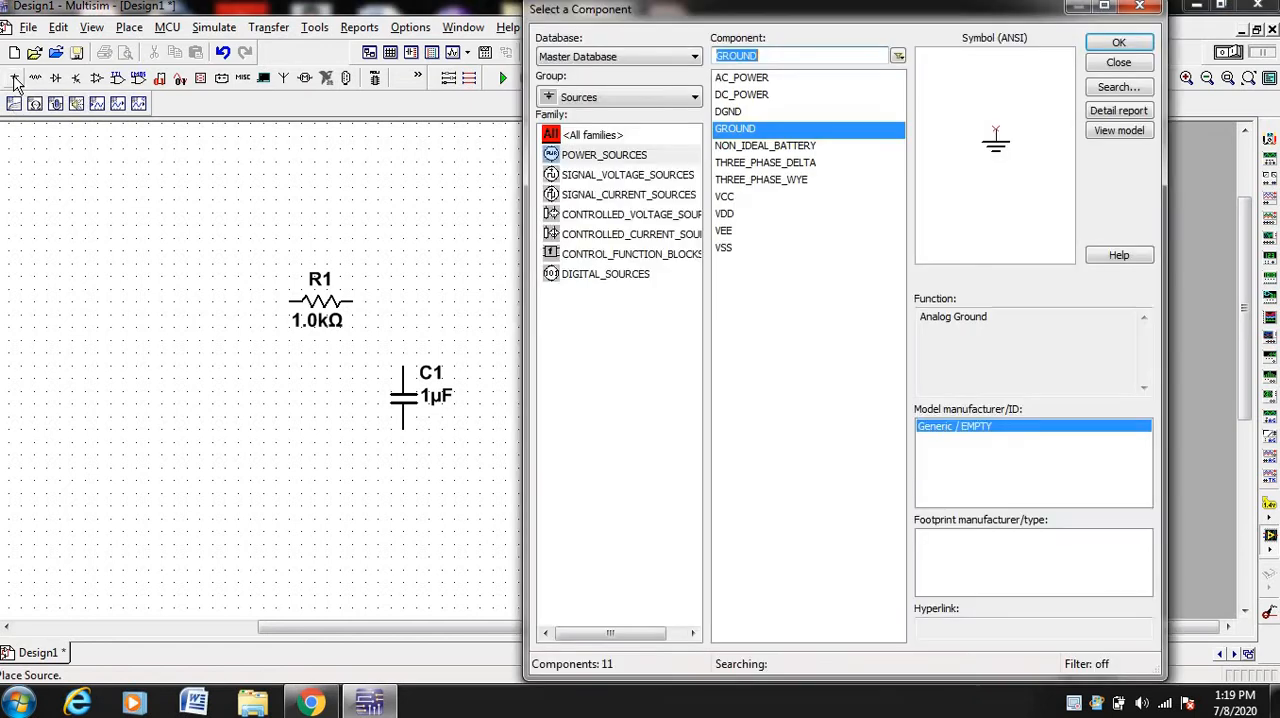
click(585, 183)
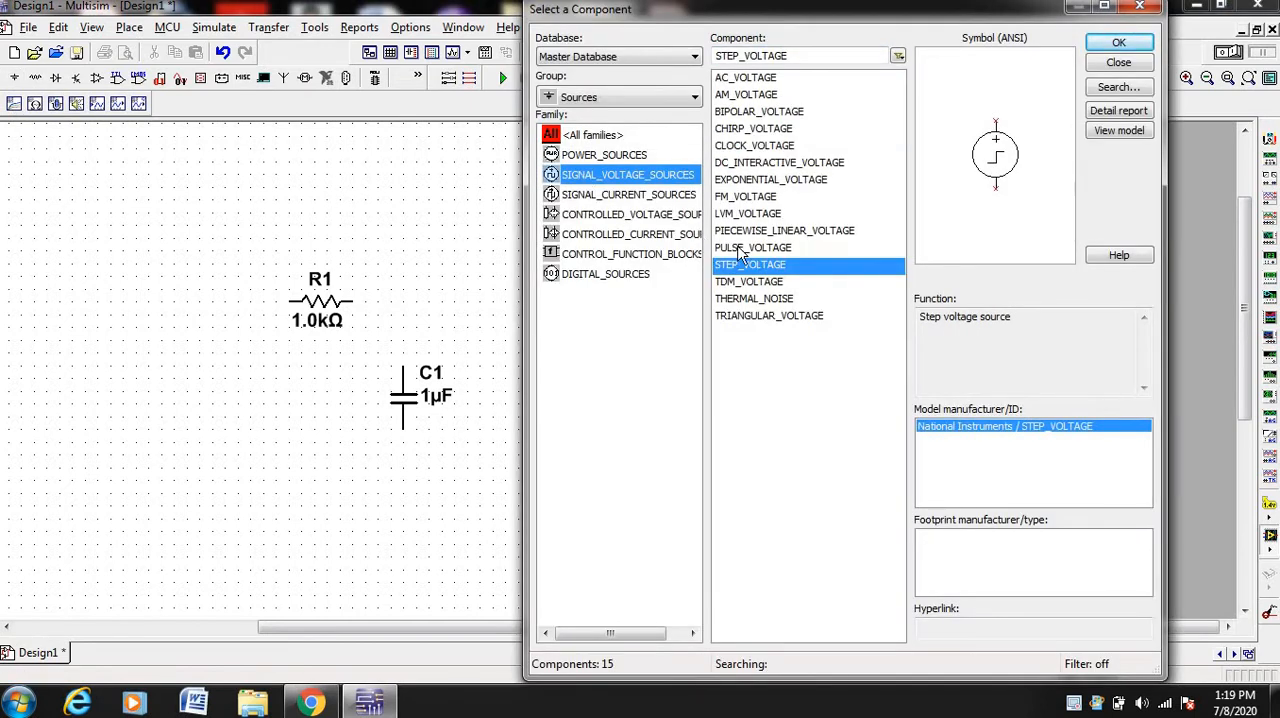
click(740, 248)
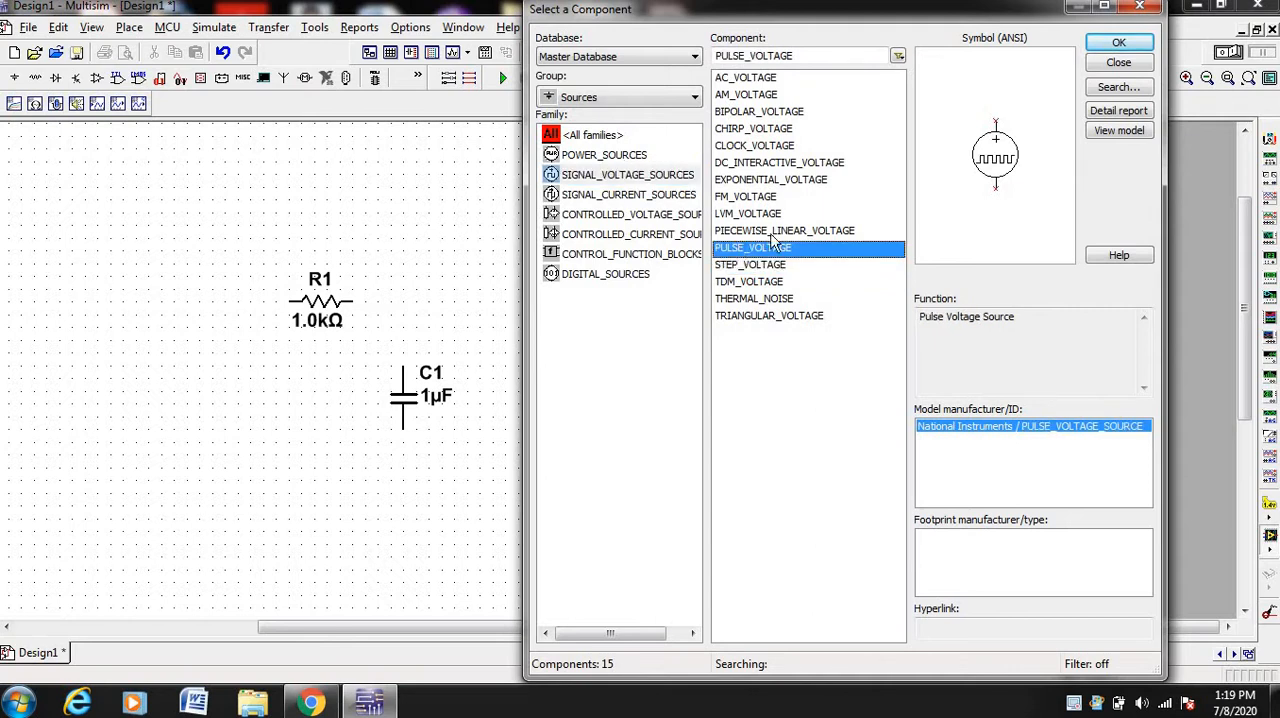
click(1118, 45)
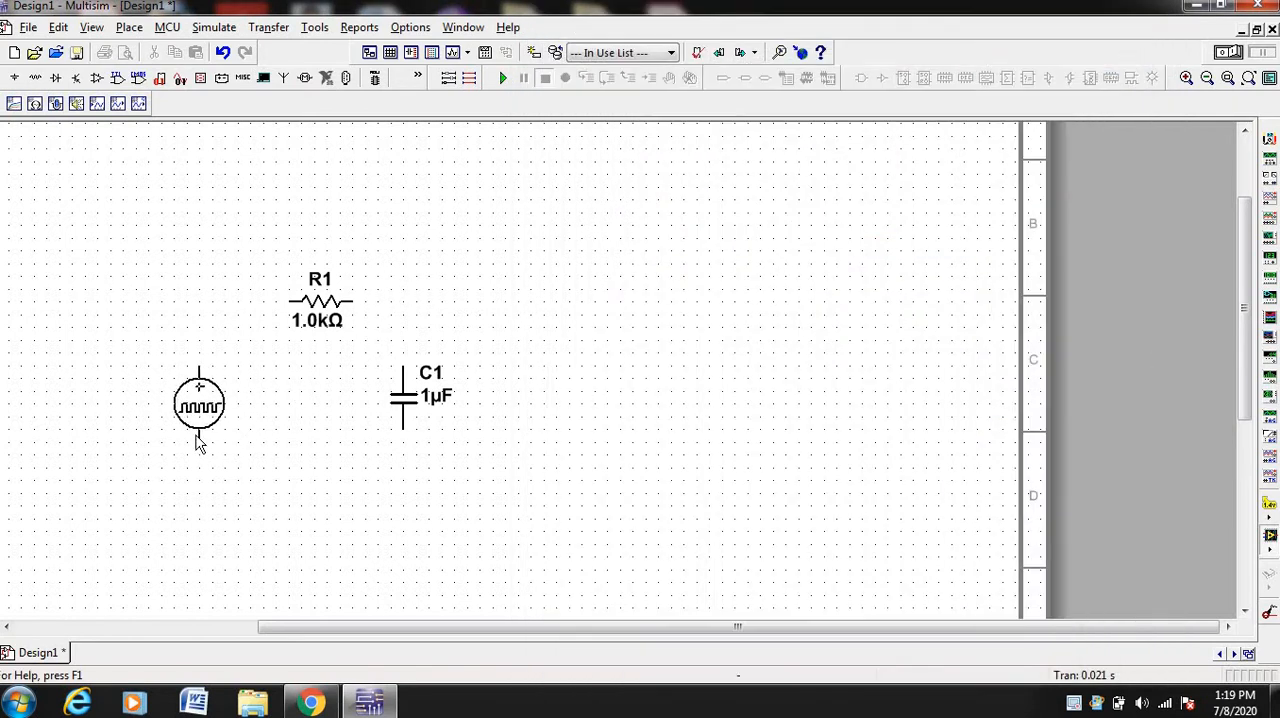
click(194, 441)
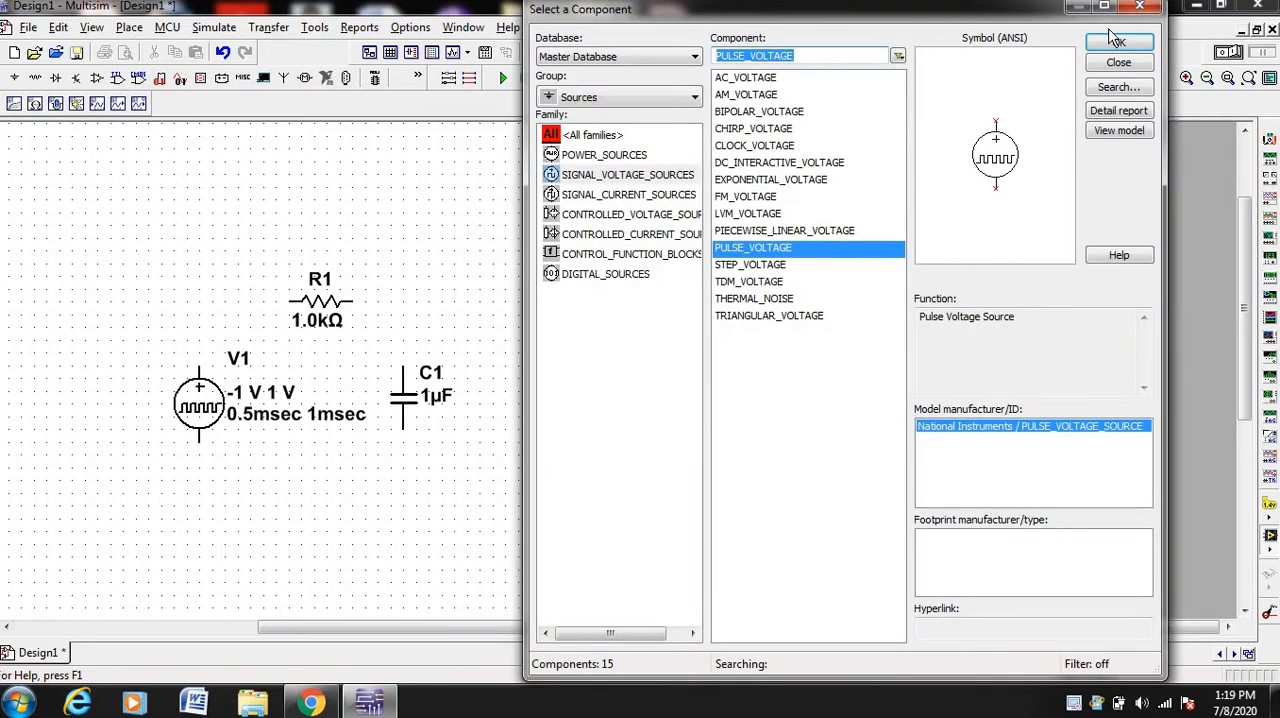
click(1143, 8)
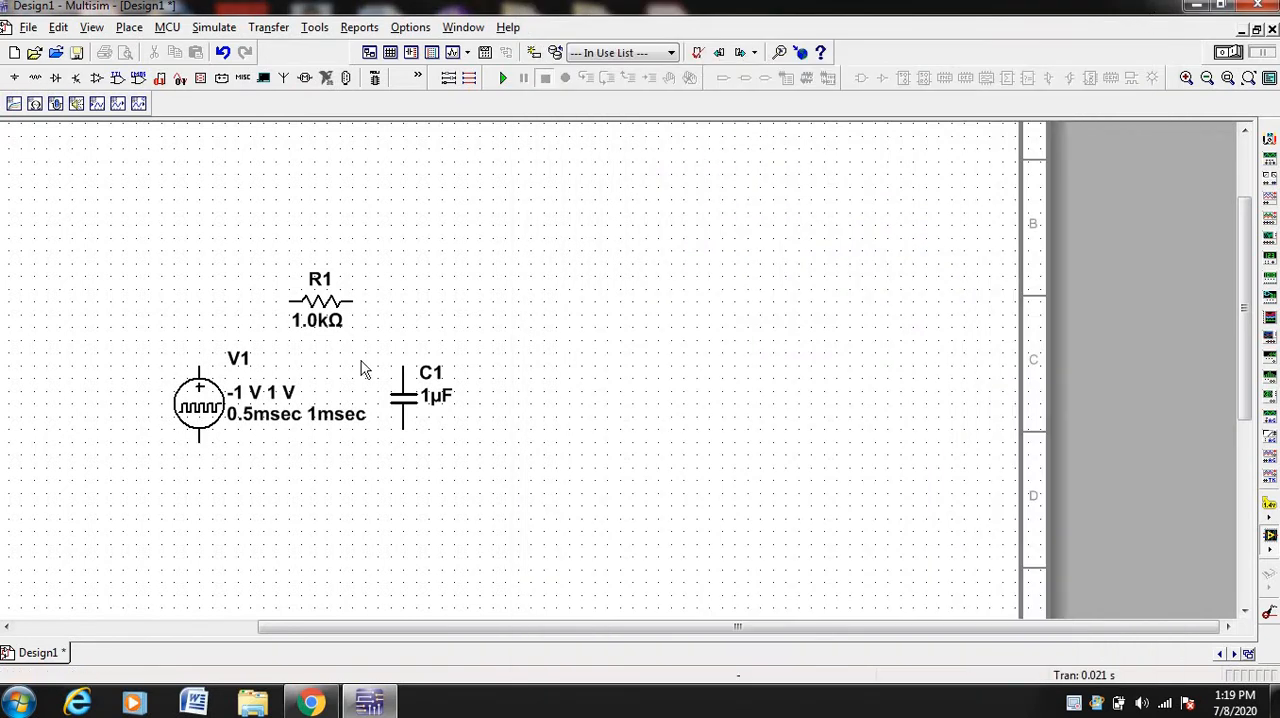
Set pulse source V1 to initial value 0 V, pulsed value 5 V, pulse width 2 msec and period 10 msec
click(200, 410)
double_click(200, 410)
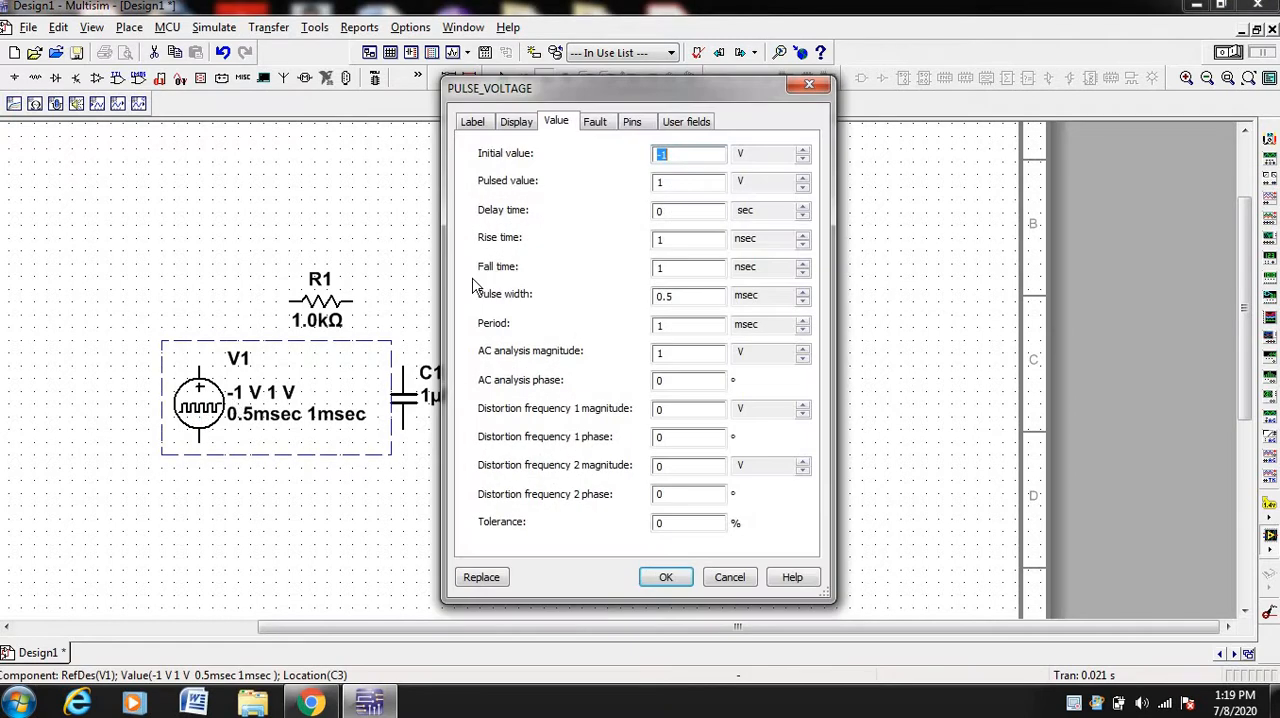
drag(683, 95, 827, 100)
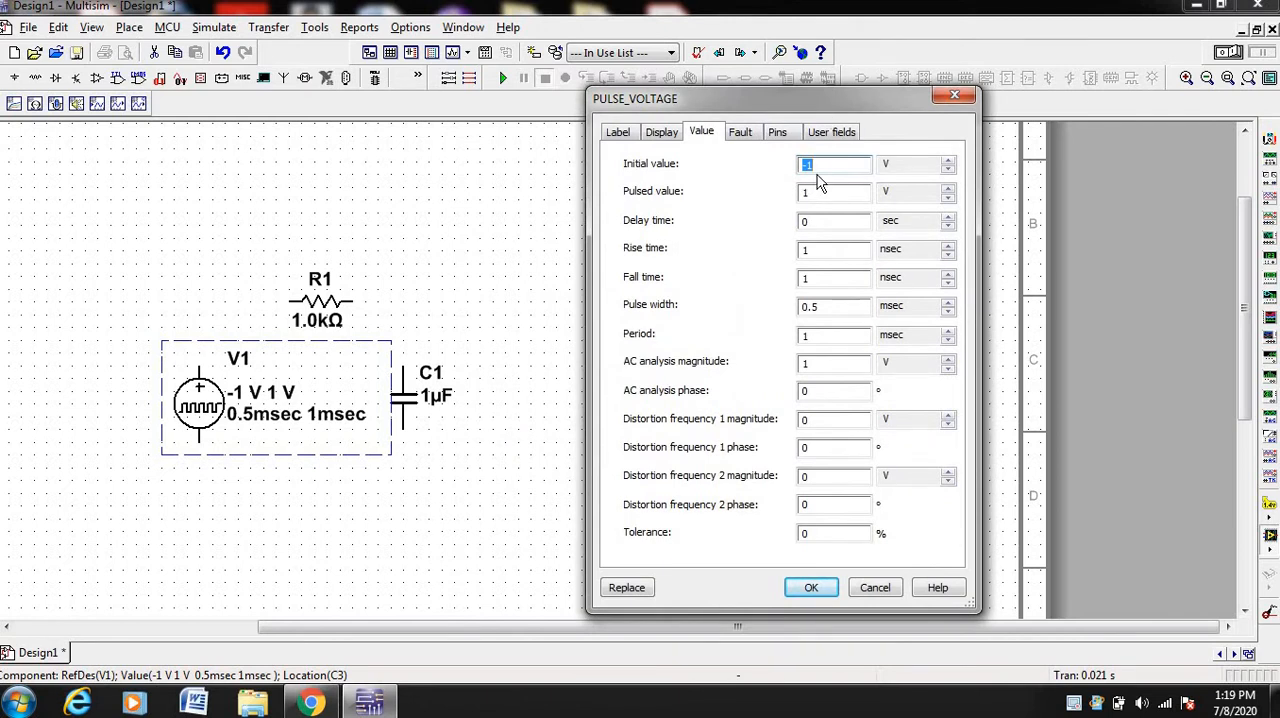
text(0)
click(823, 191)
click(827, 306)
key(BackSpace)
key(BackSpace)
click(827, 338)
click(811, 589)
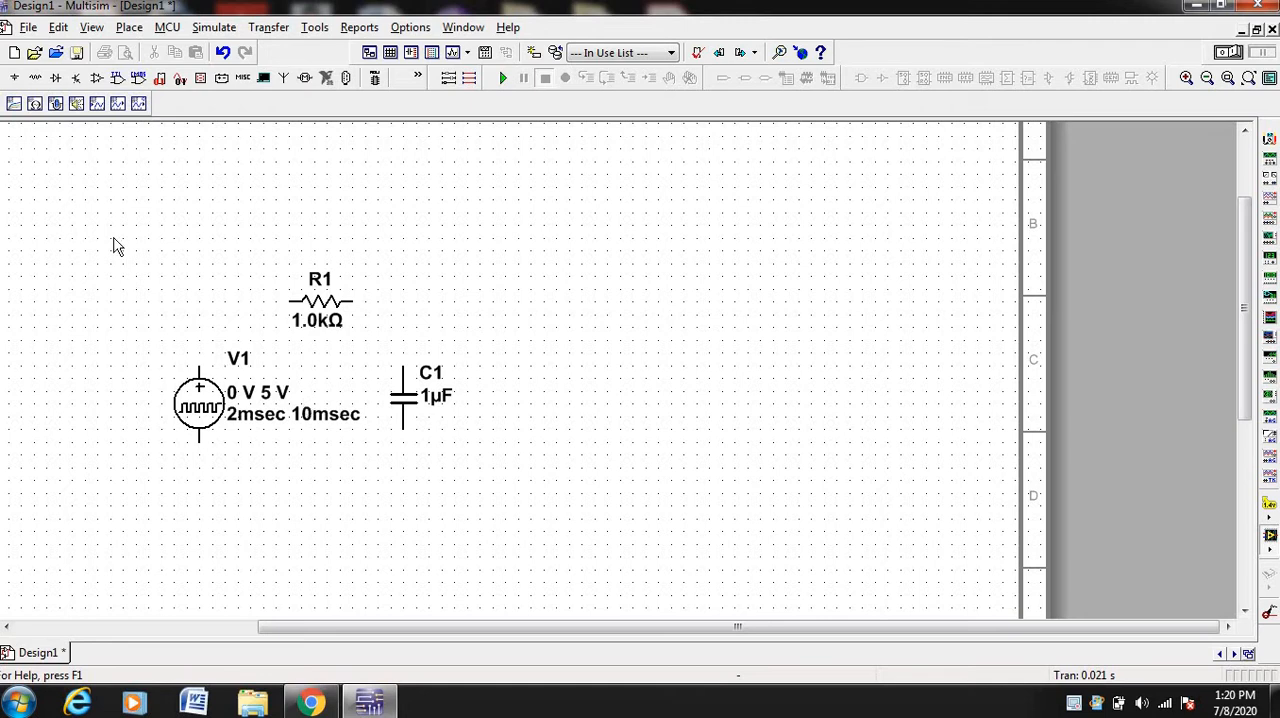
Place a GROUND symbol from the POWER_SOURCES family directly below pulse source V1
click(14, 77)
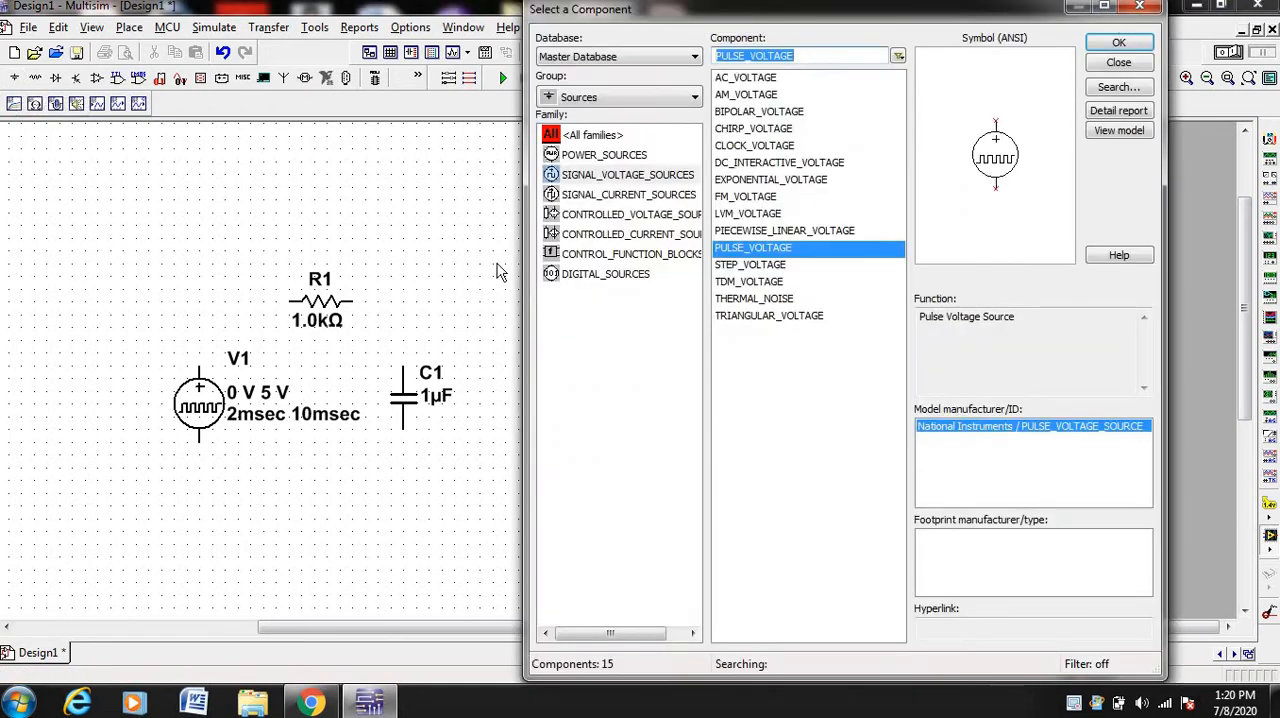
click(597, 158)
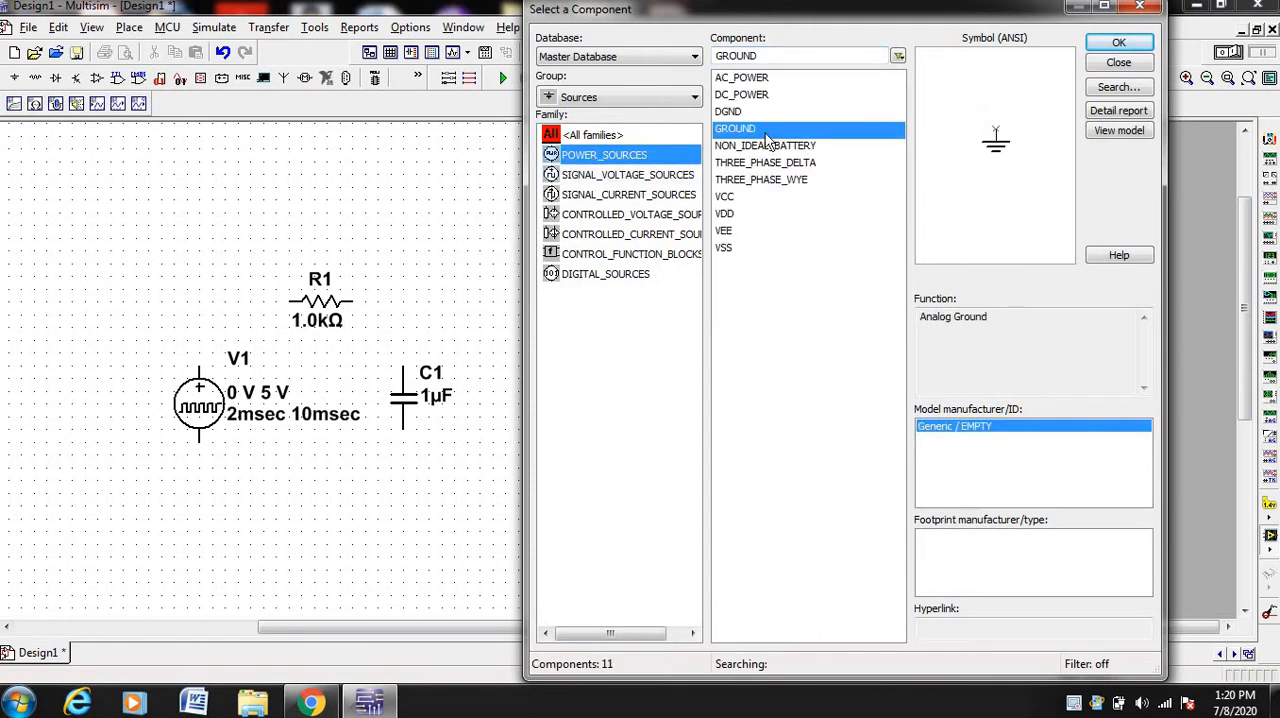
click(1118, 42)
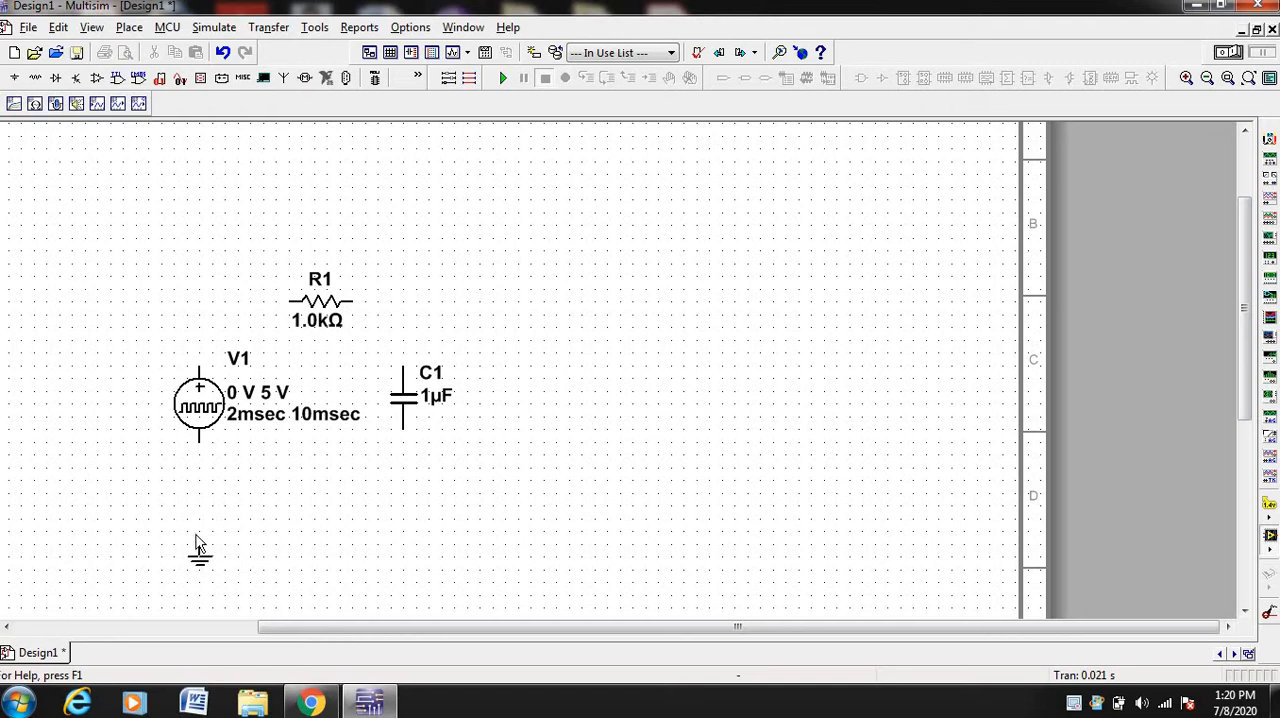
click(199, 542)
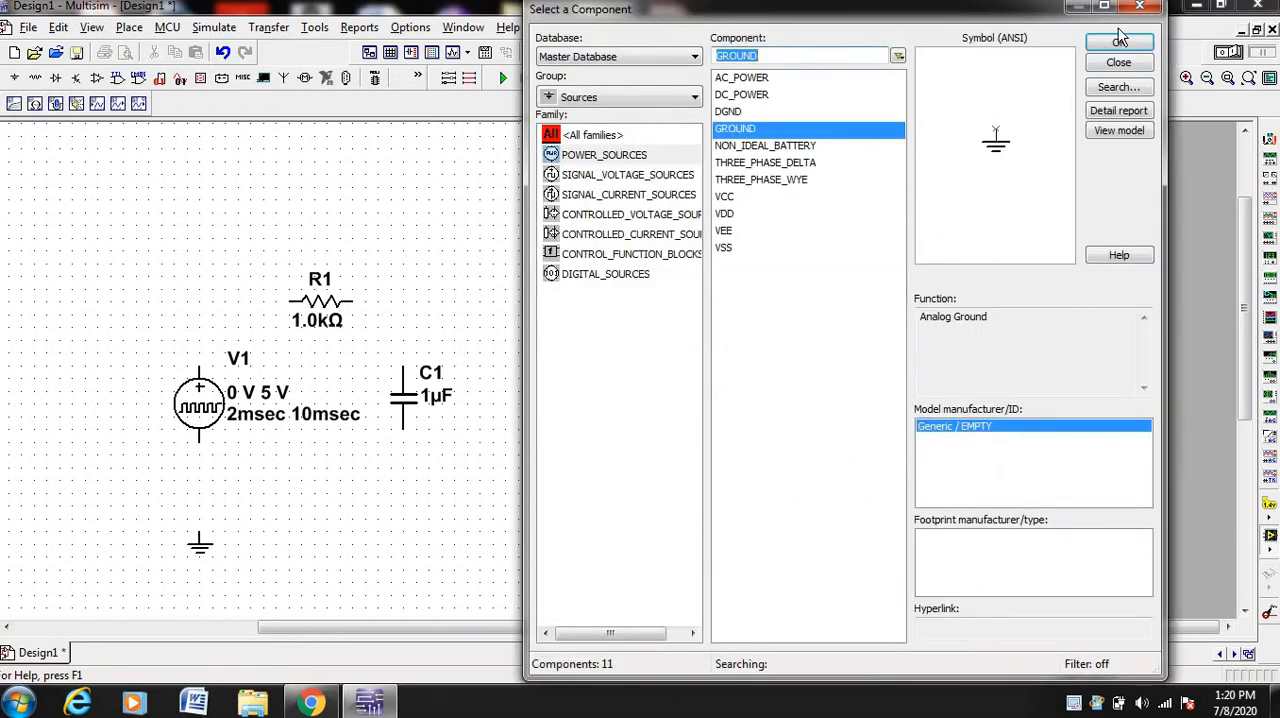
click(1139, 8)
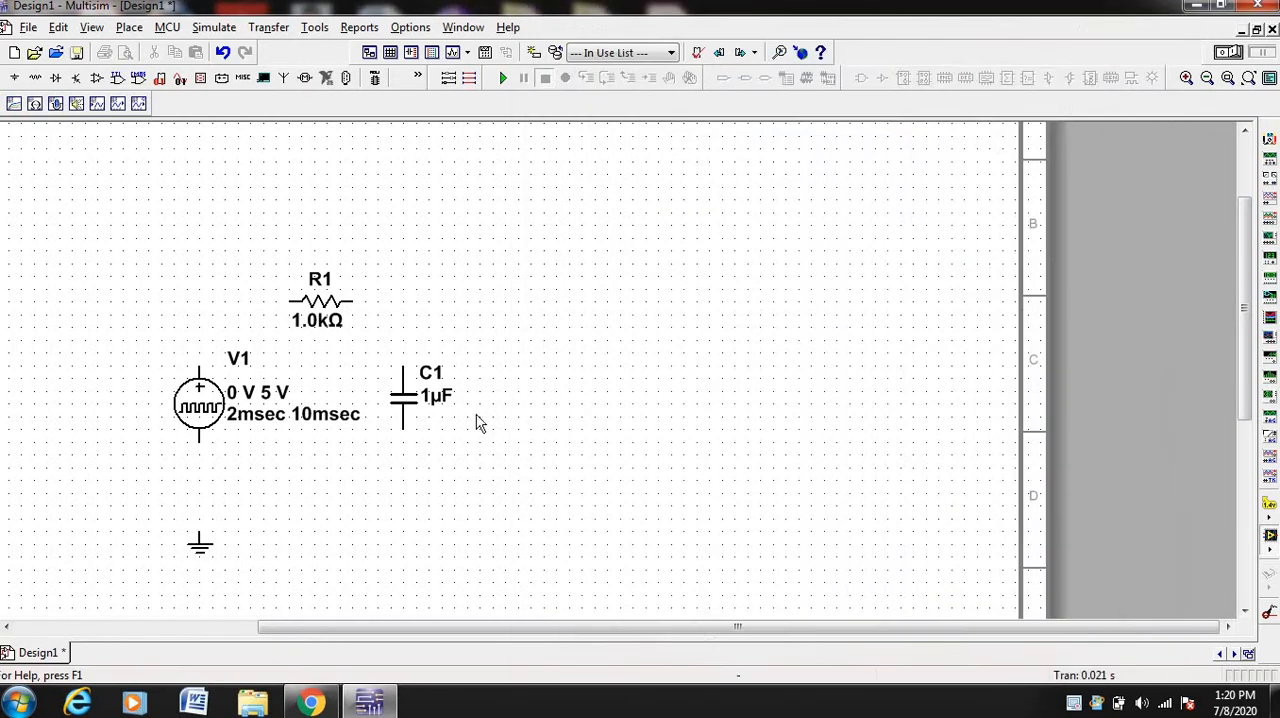
Wire V1's negative terminal to ground and connect C1's lower terminal to that ground wire
click(197, 447)
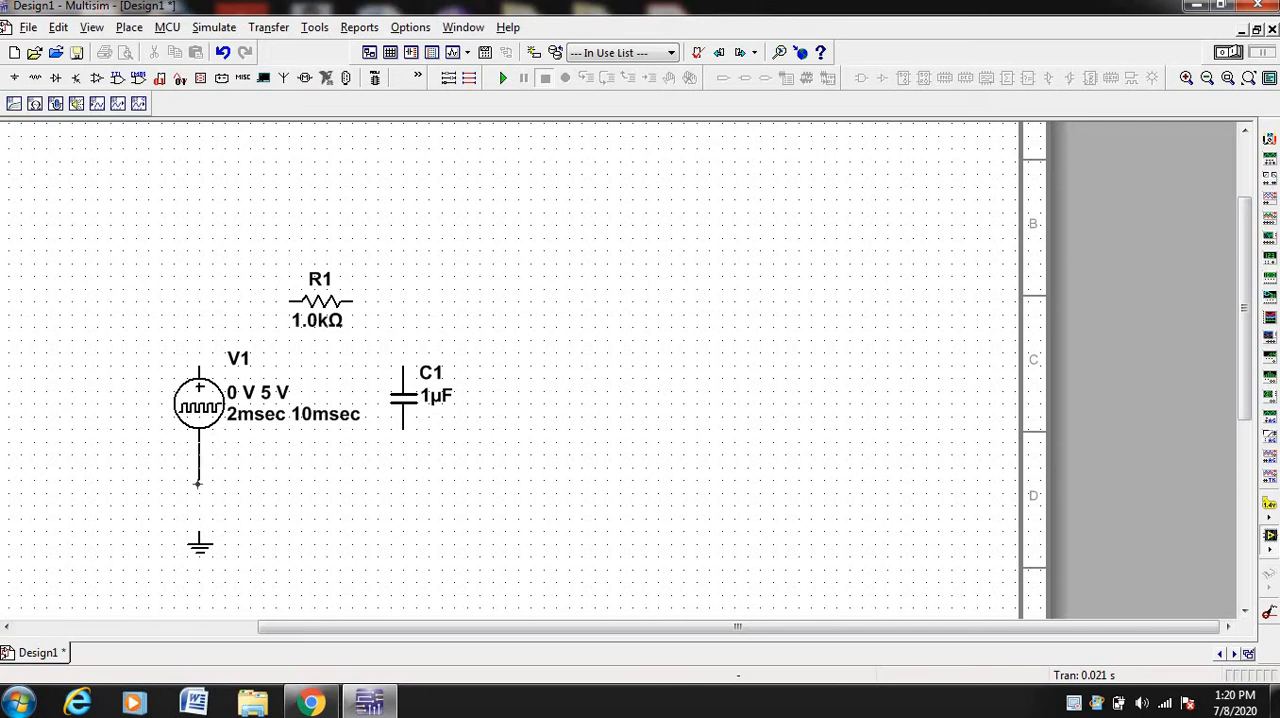
click(199, 534)
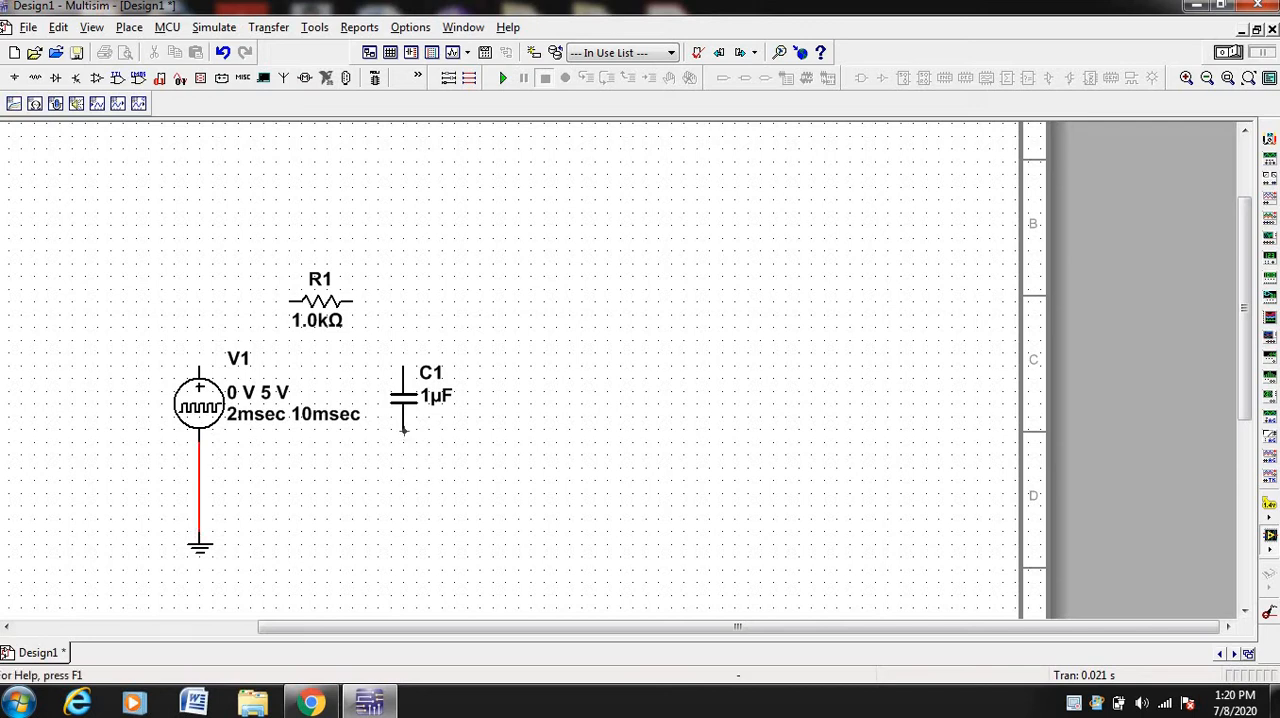
click(403, 430)
click(200, 493)
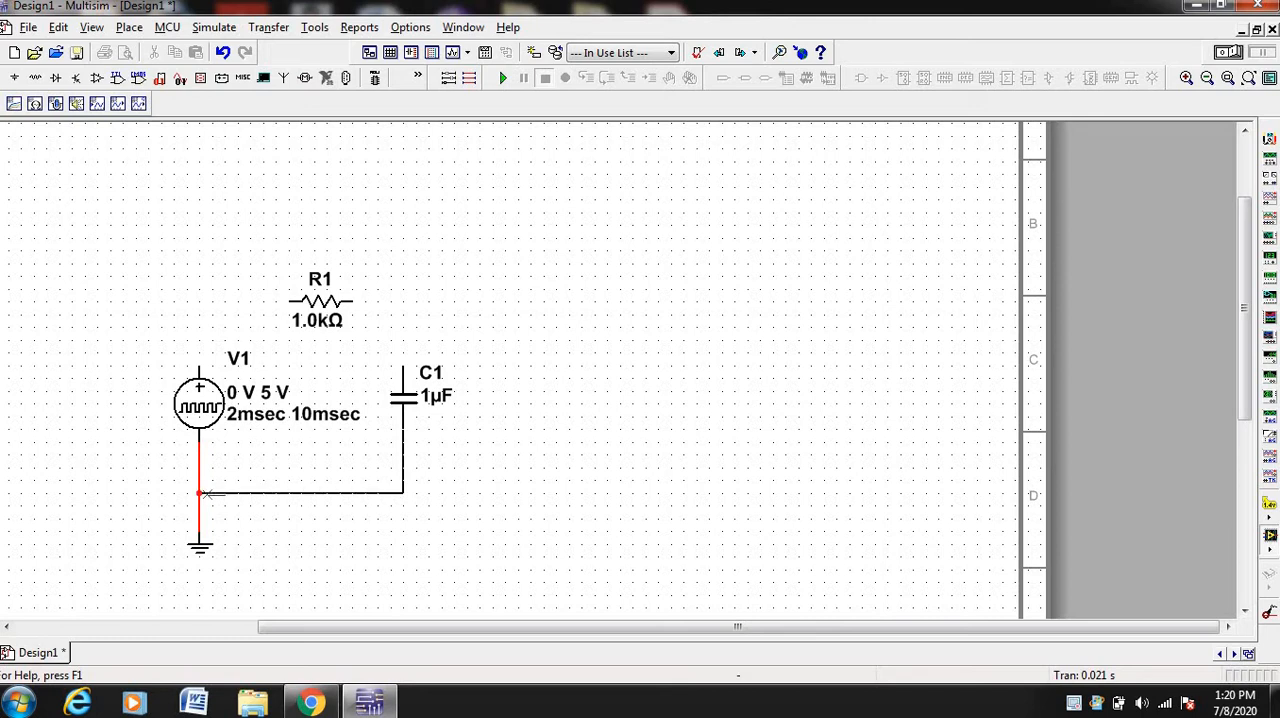
Wire R1's right end to C1's upper terminal and its left end to V1's positive terminal
click(357, 300)
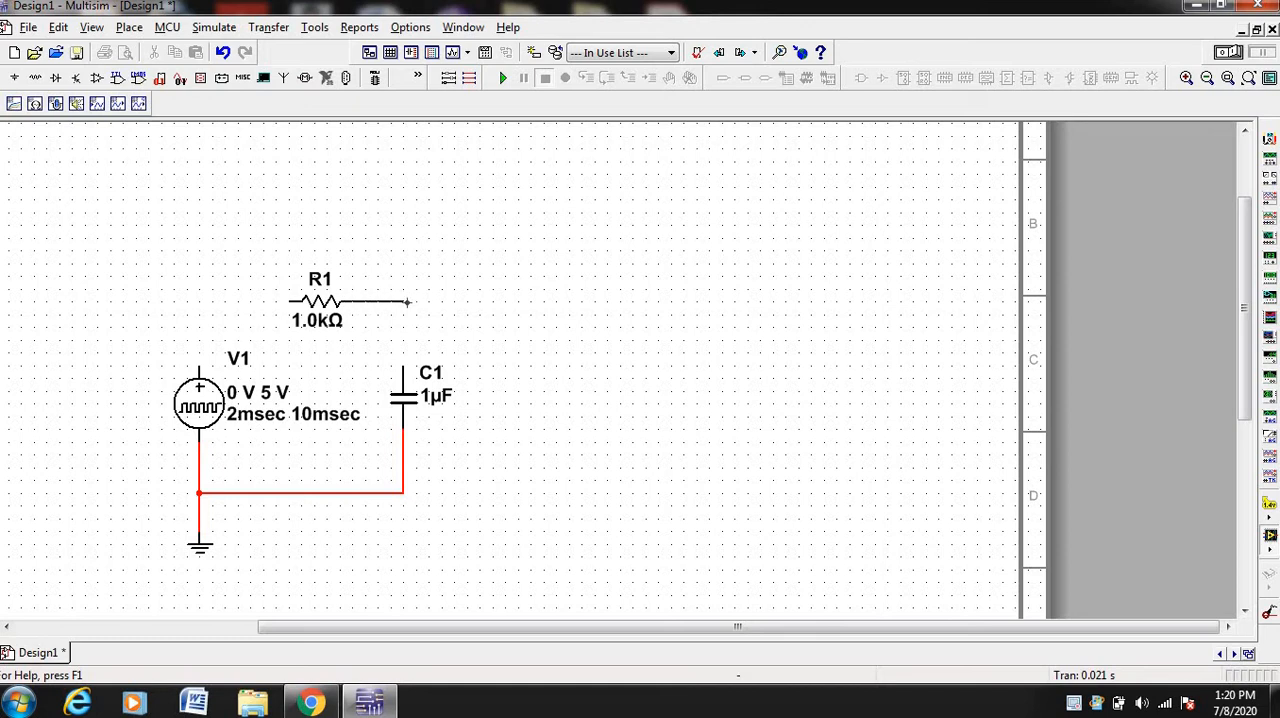
click(404, 365)
click(287, 300)
click(200, 362)
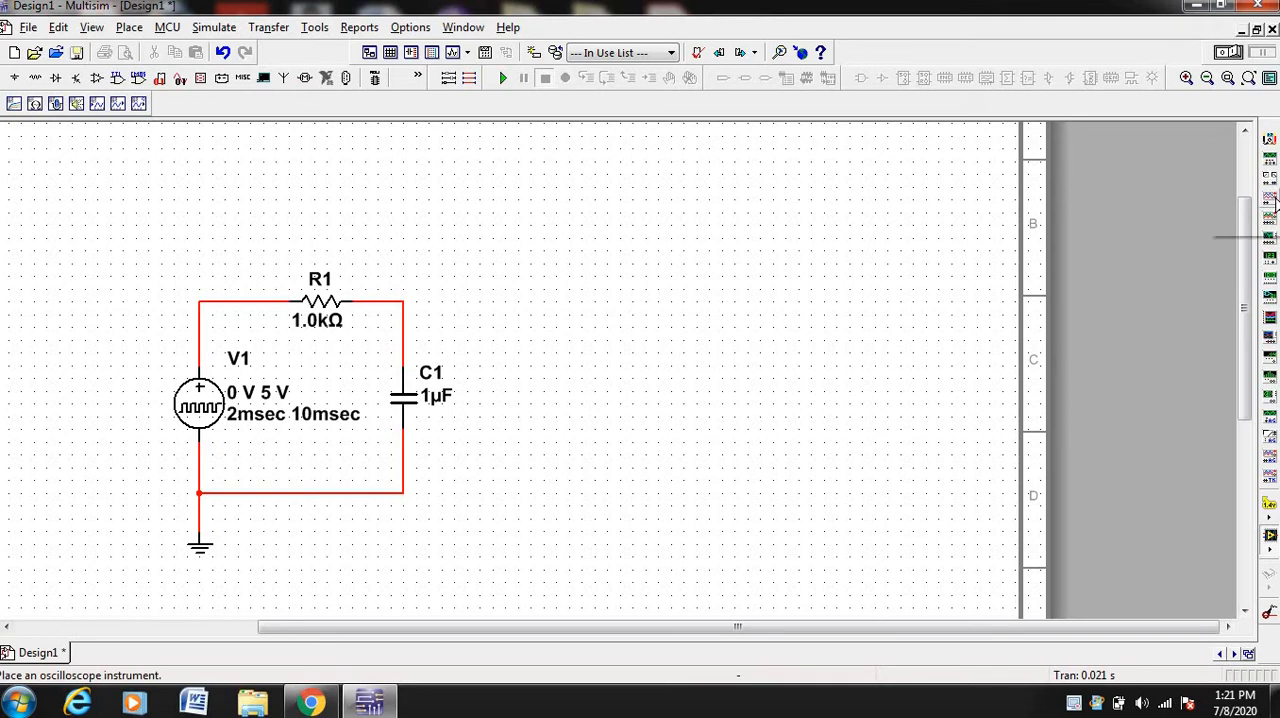
Place an oscilloscope above and right of the circuit, and wire channel A's positive terminal to the V1–R1 node and negative to the ground wire
click(1271, 199)
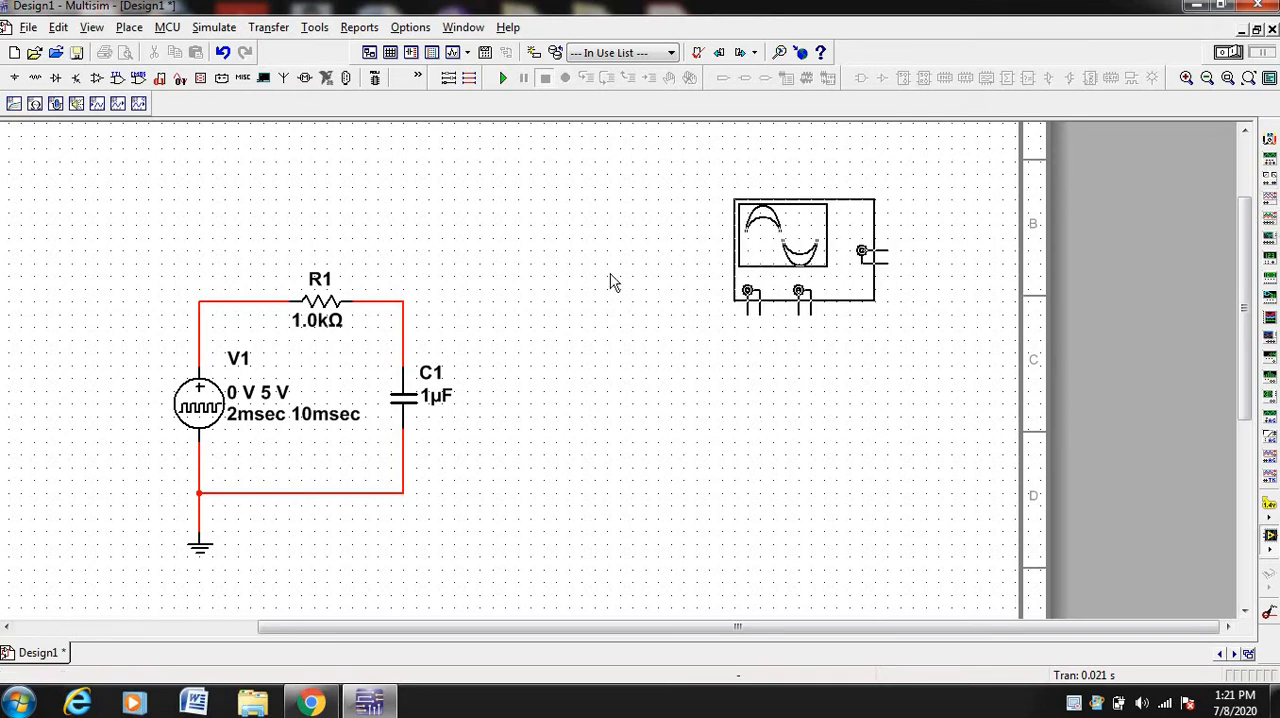
click(546, 278)
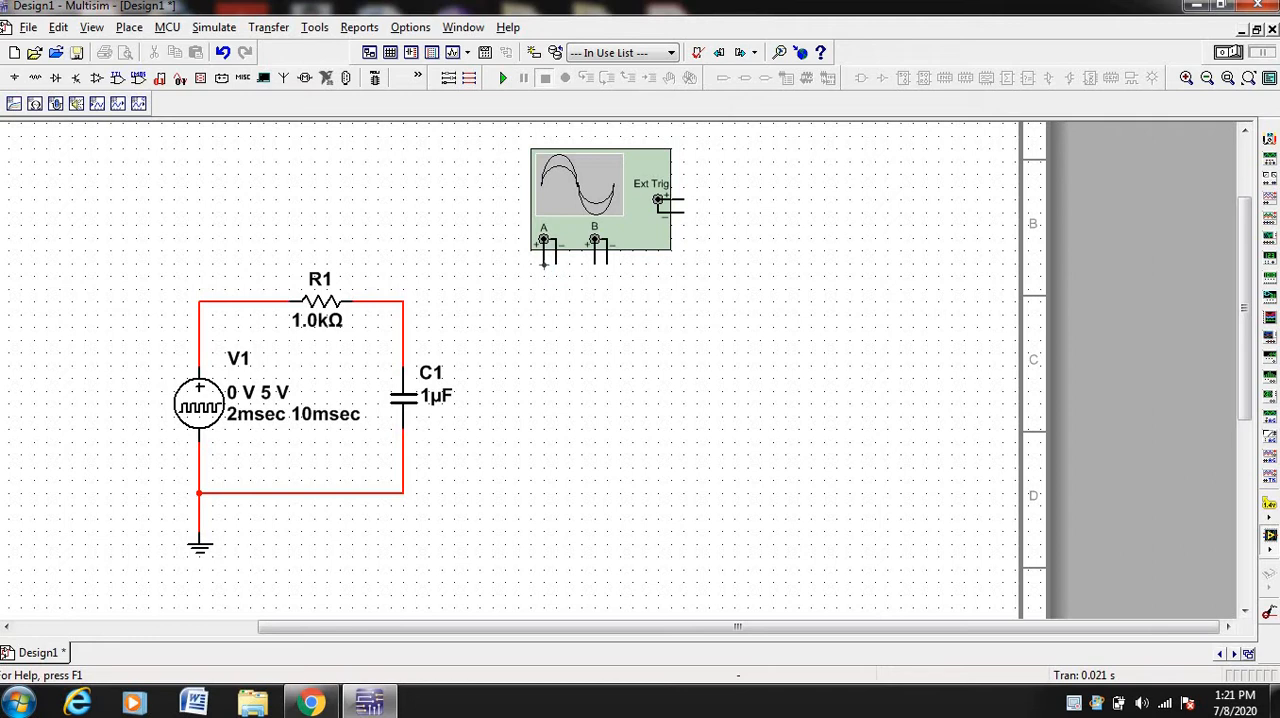
click(543, 264)
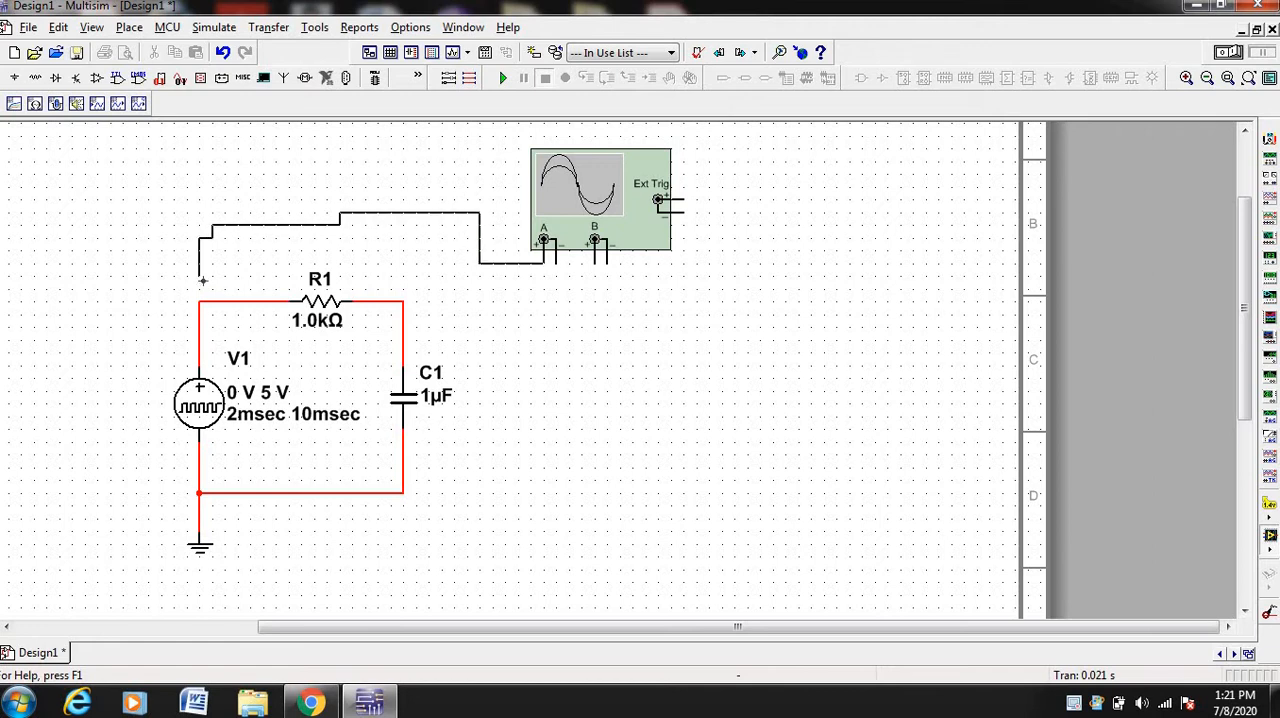
click(199, 300)
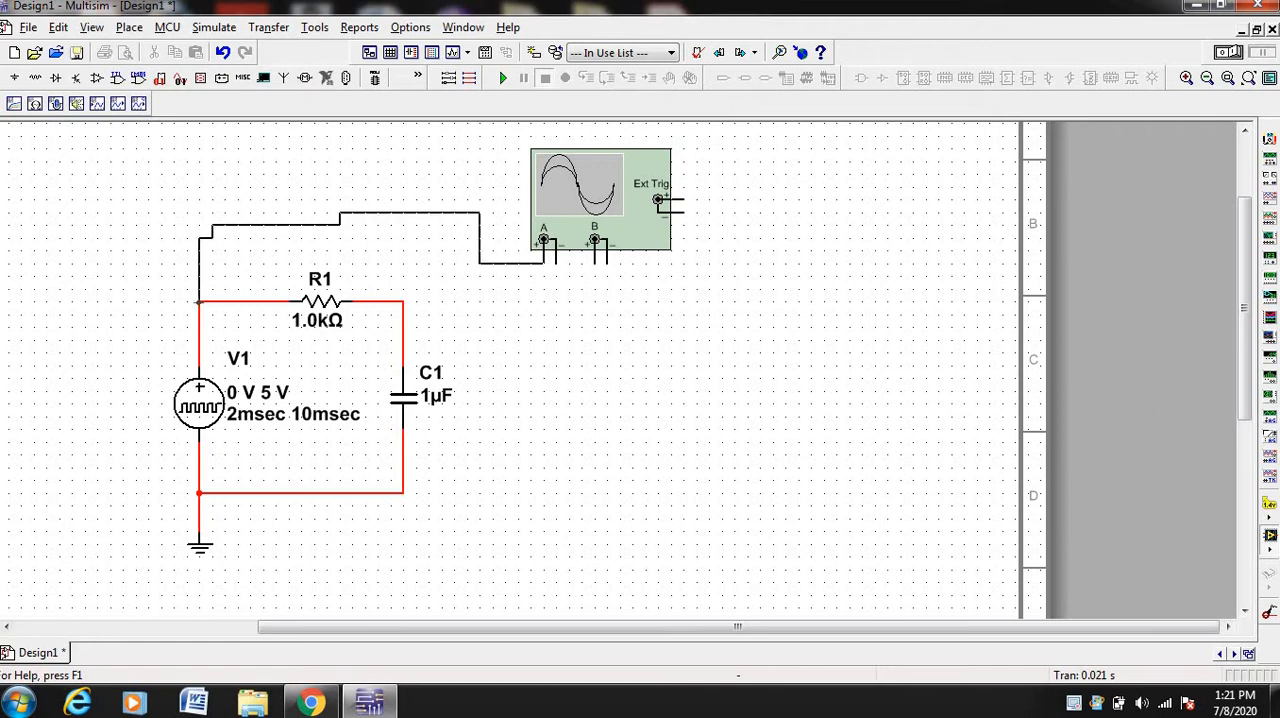
click(556, 265)
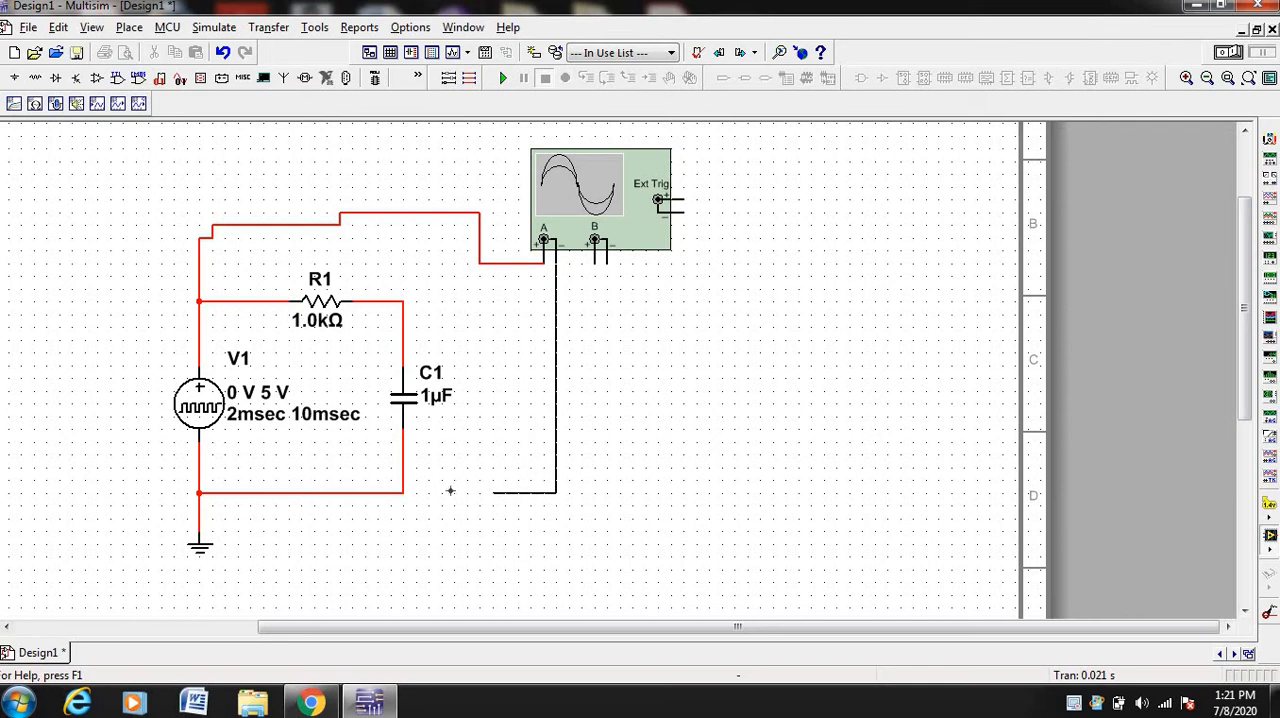
click(404, 492)
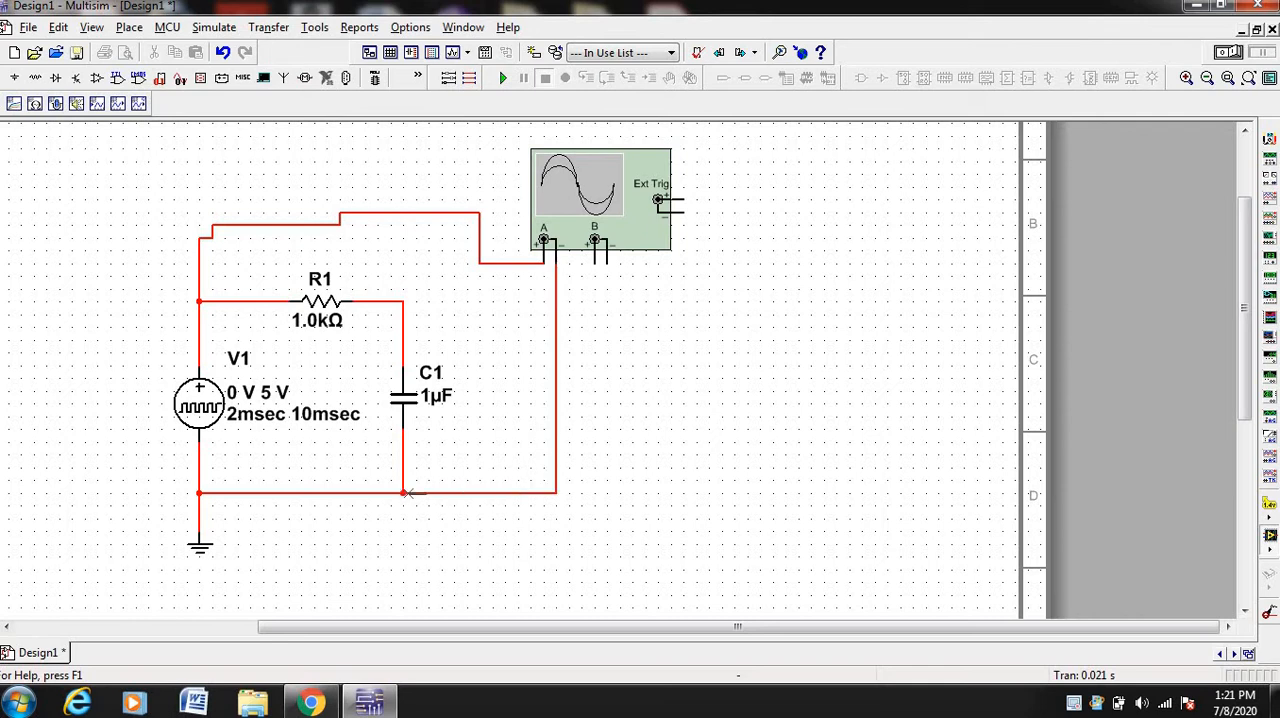
Wire oscilloscope channel B's positive terminal to the R1–C1 node and its negative terminal to the ground wire
click(592, 267)
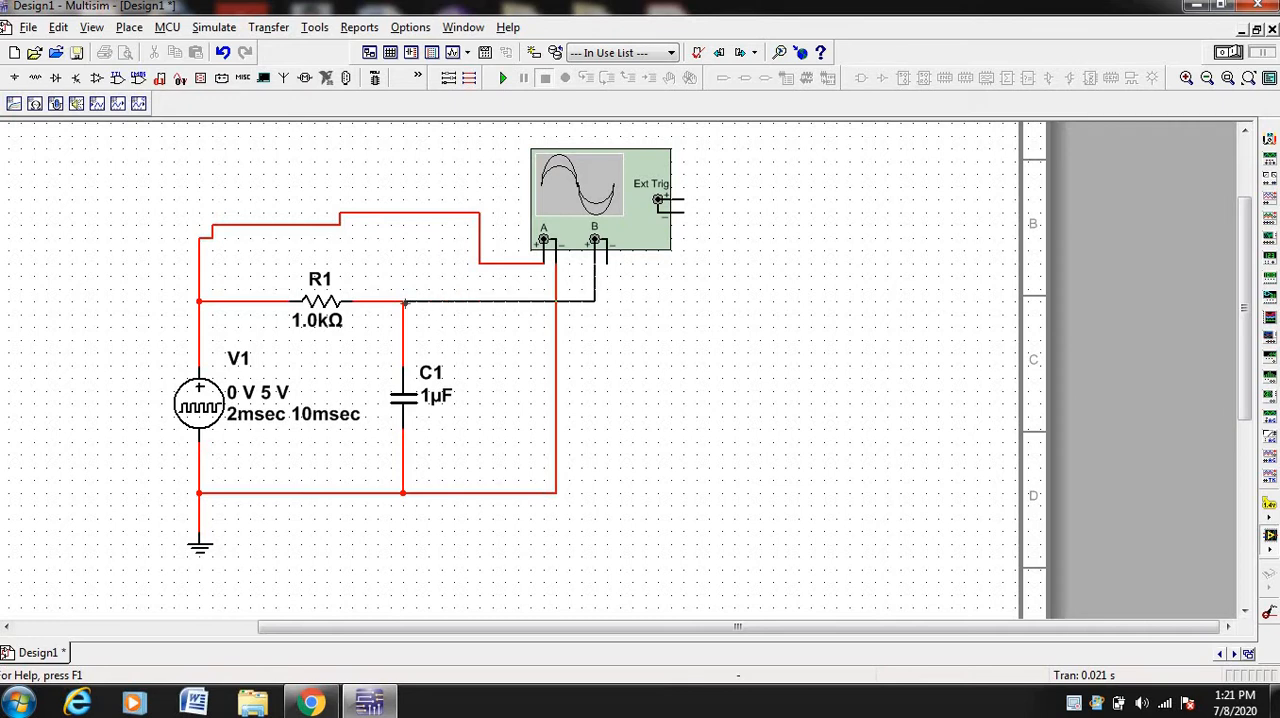
click(404, 301)
click(557, 493)
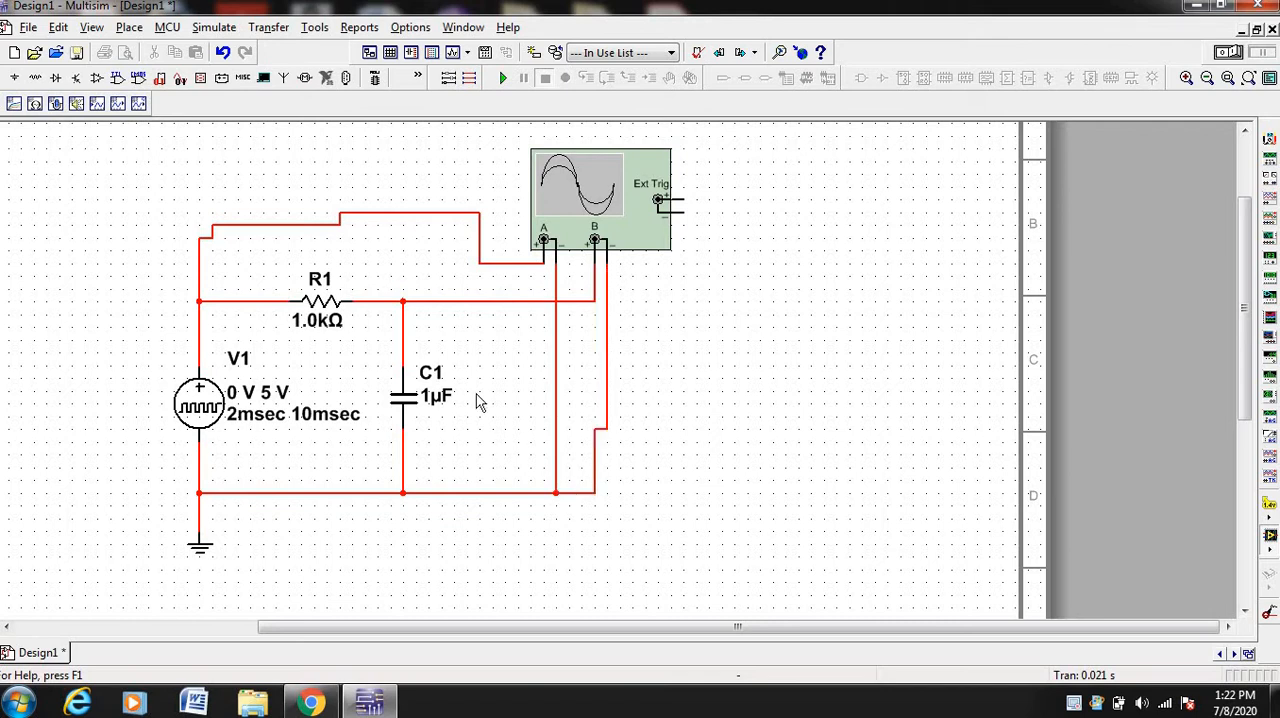
Change the segment color of the wire between the R1–C1 node and channel B's positive terminal to blue
click(477, 302)
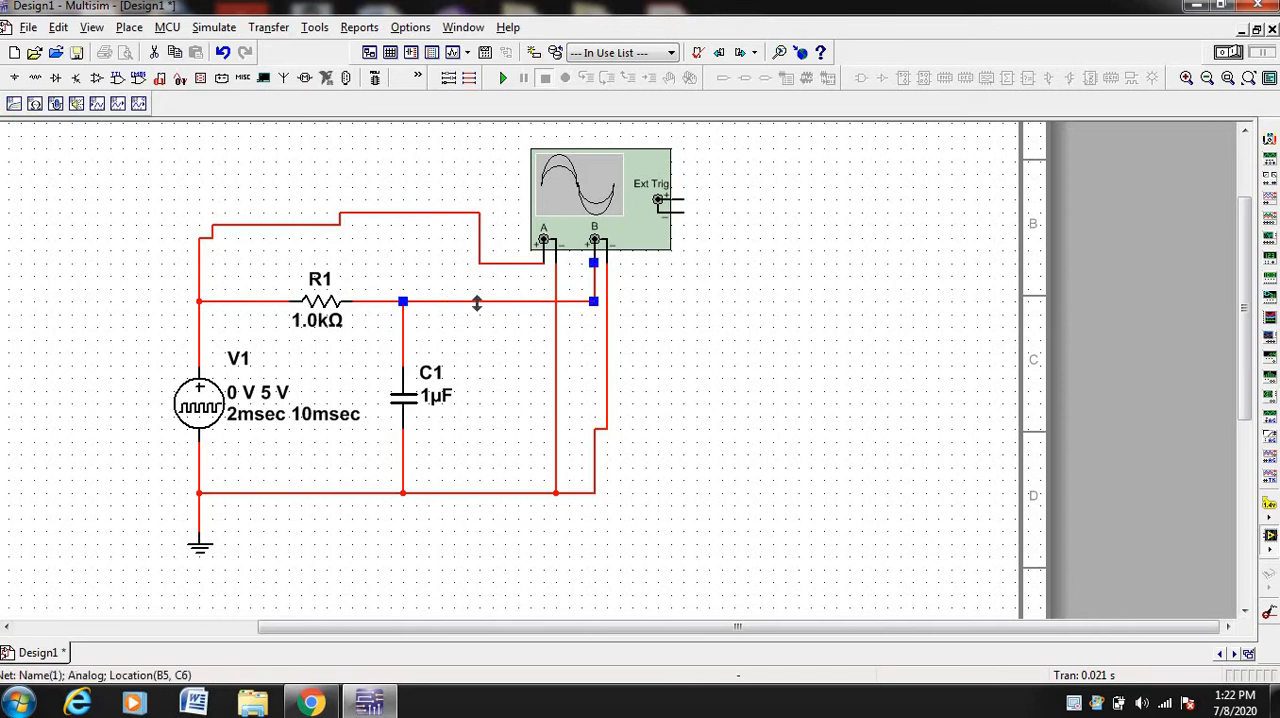
right_click(477, 302)
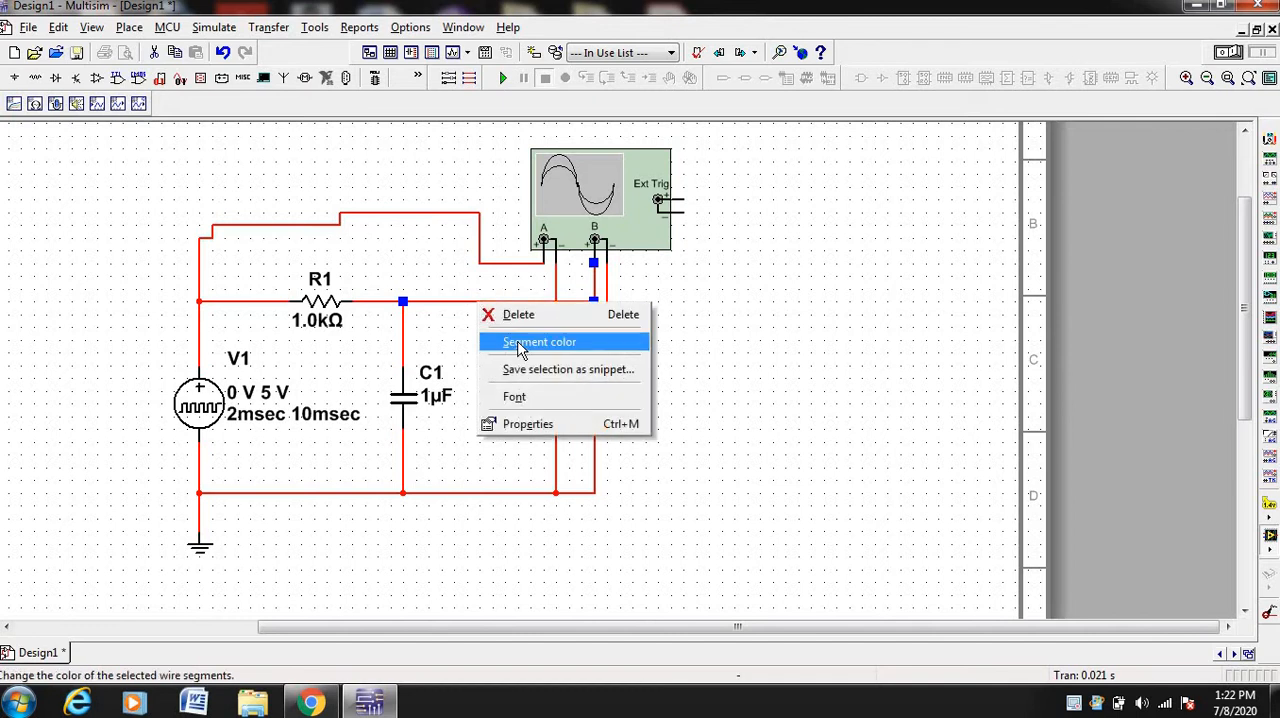
click(520, 346)
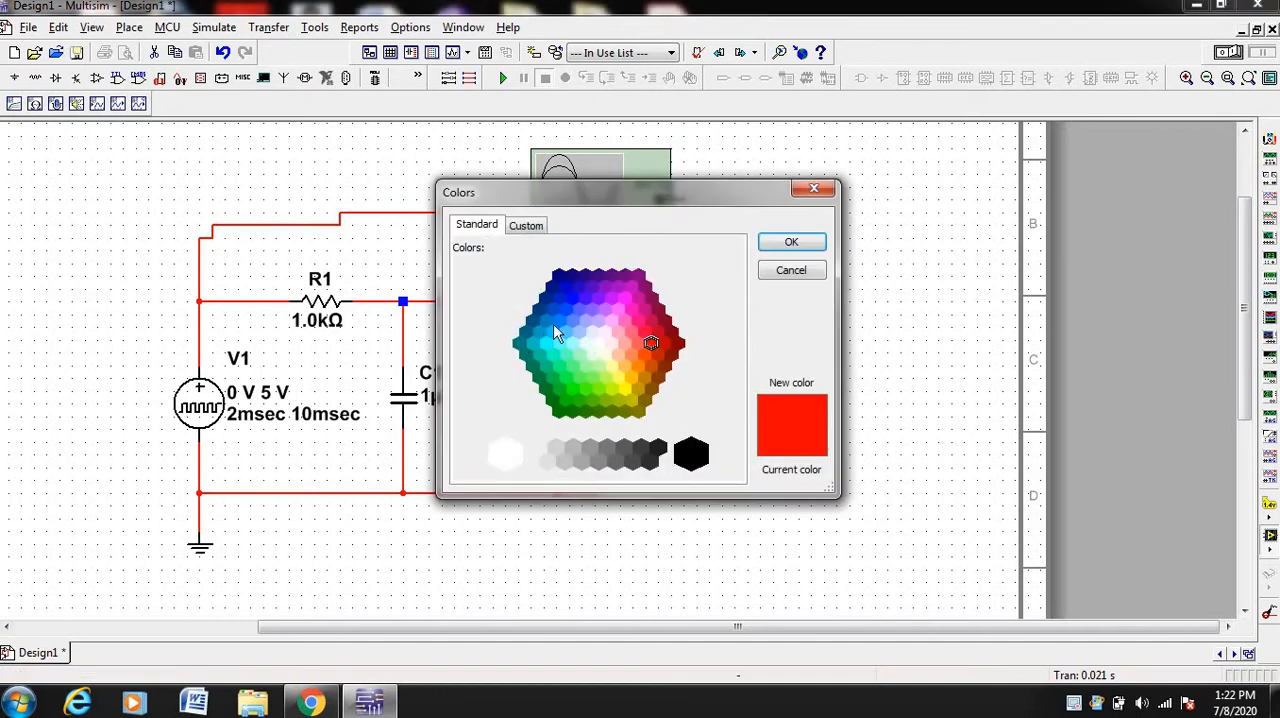
click(573, 299)
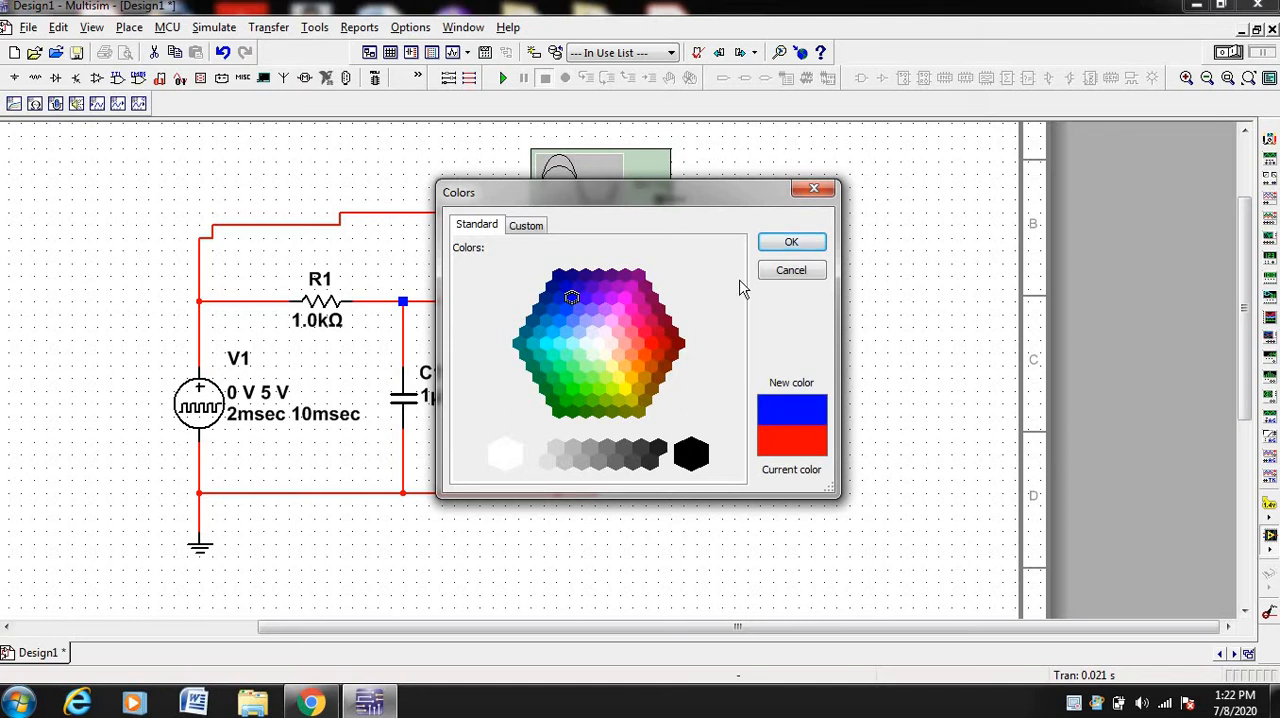
click(790, 244)
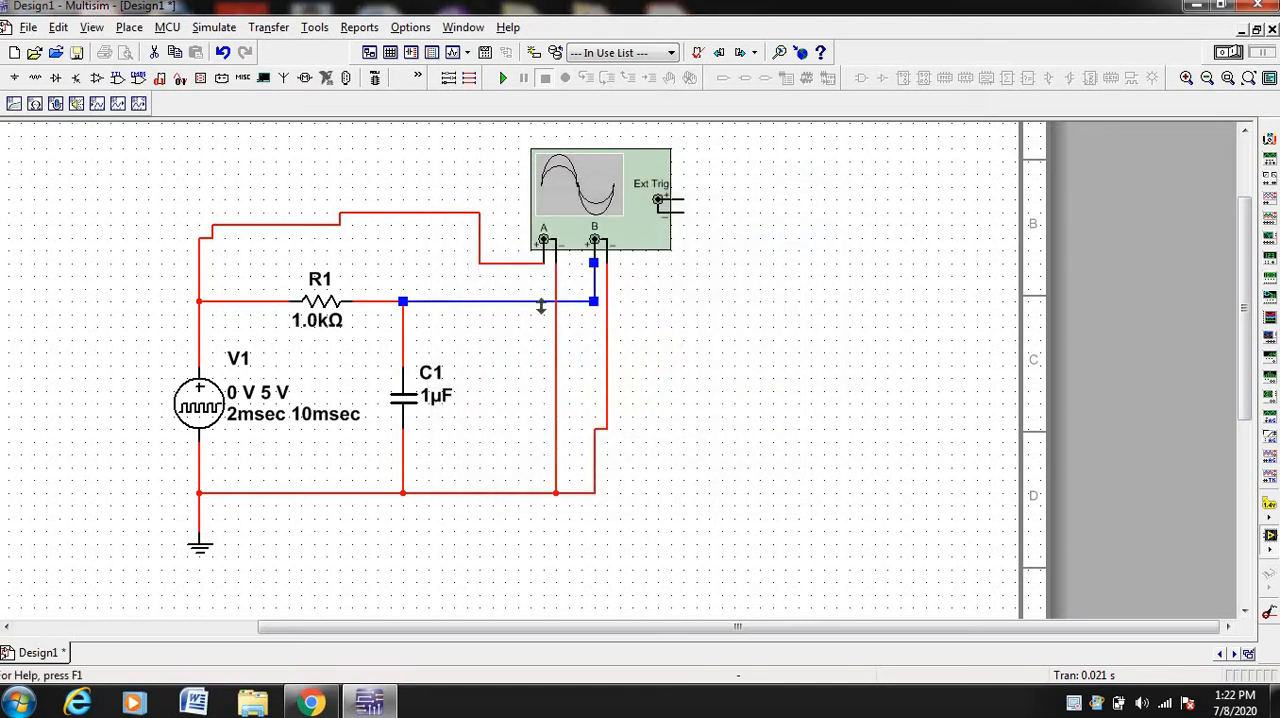
click(489, 346)
Open the oscilloscope's display window, move it clear of the RC circuit and enlarge it slightly
double_click(640, 240)
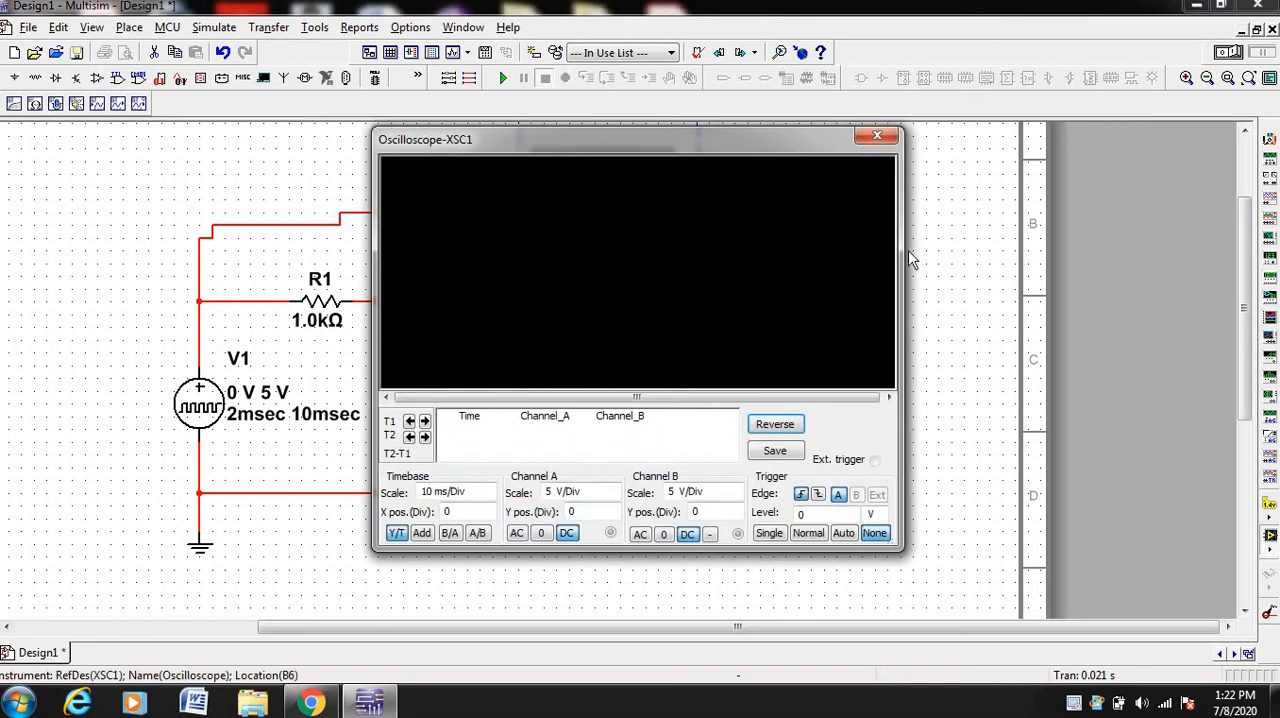
drag(794, 138, 1074, 152)
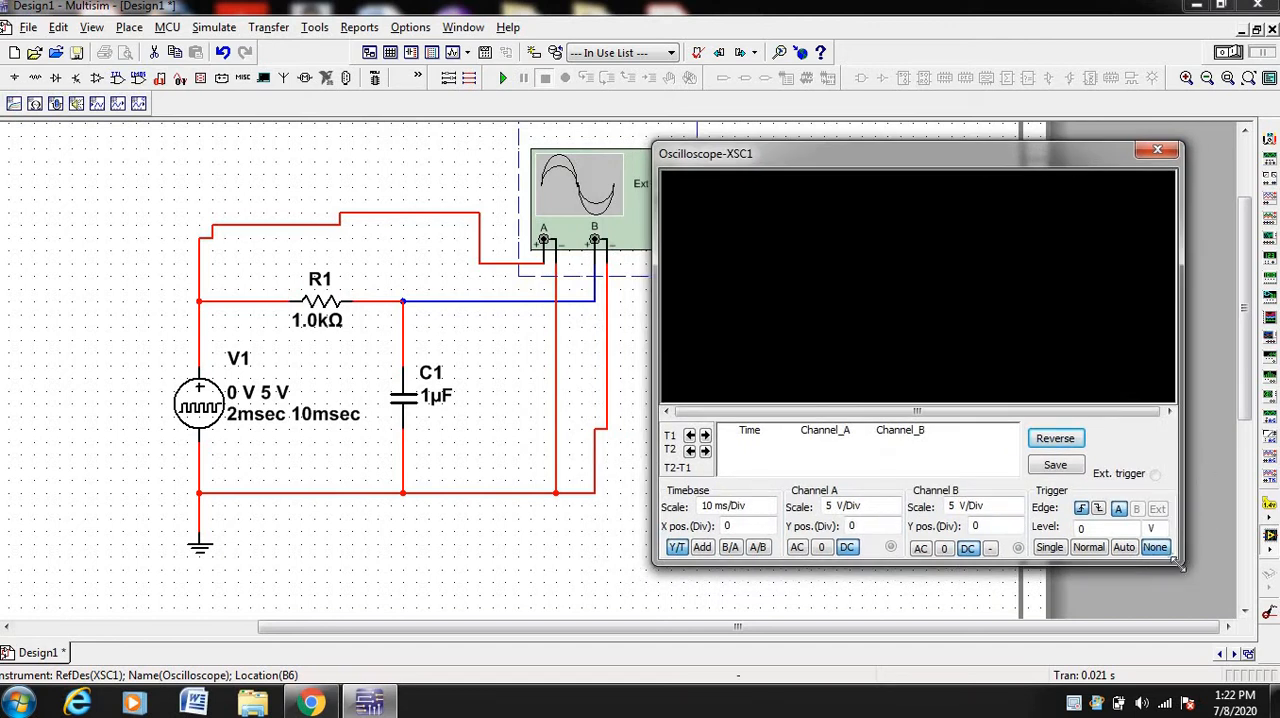
drag(1177, 563, 1210, 600)
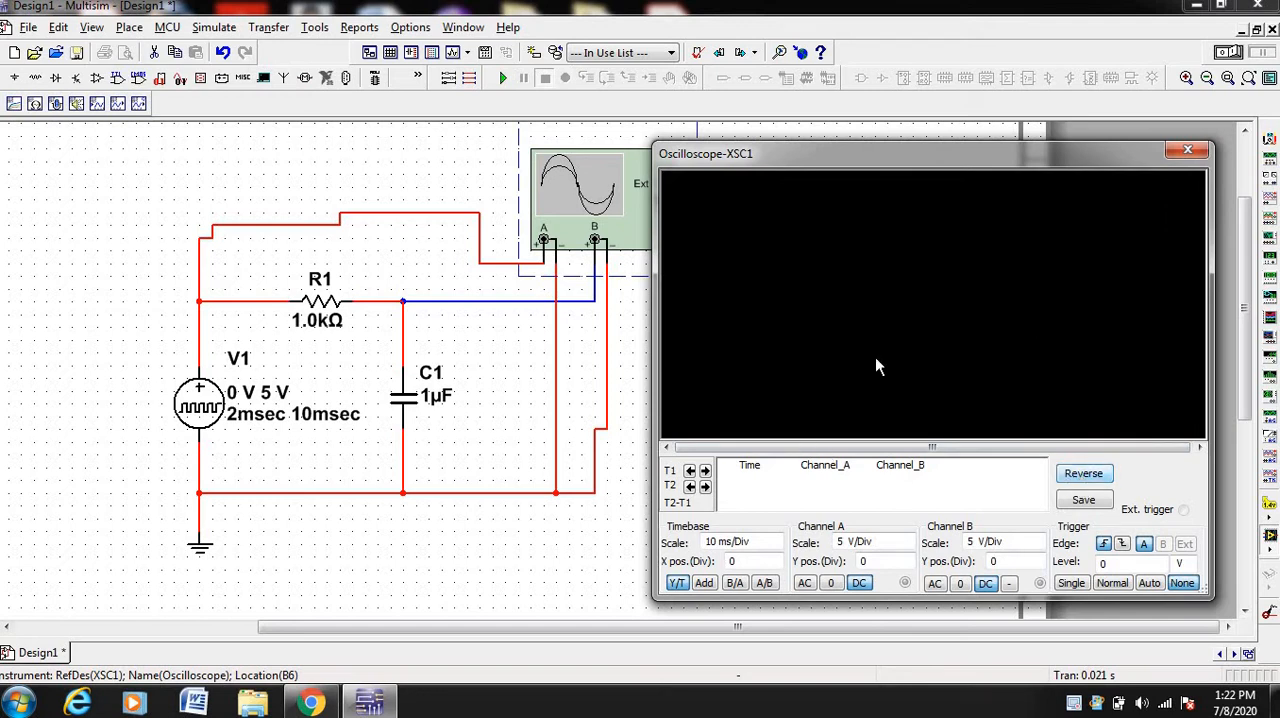
Run the simulation, pause it after a few pulses, and reverse the oscilloscope's display background to white
click(1235, 54)
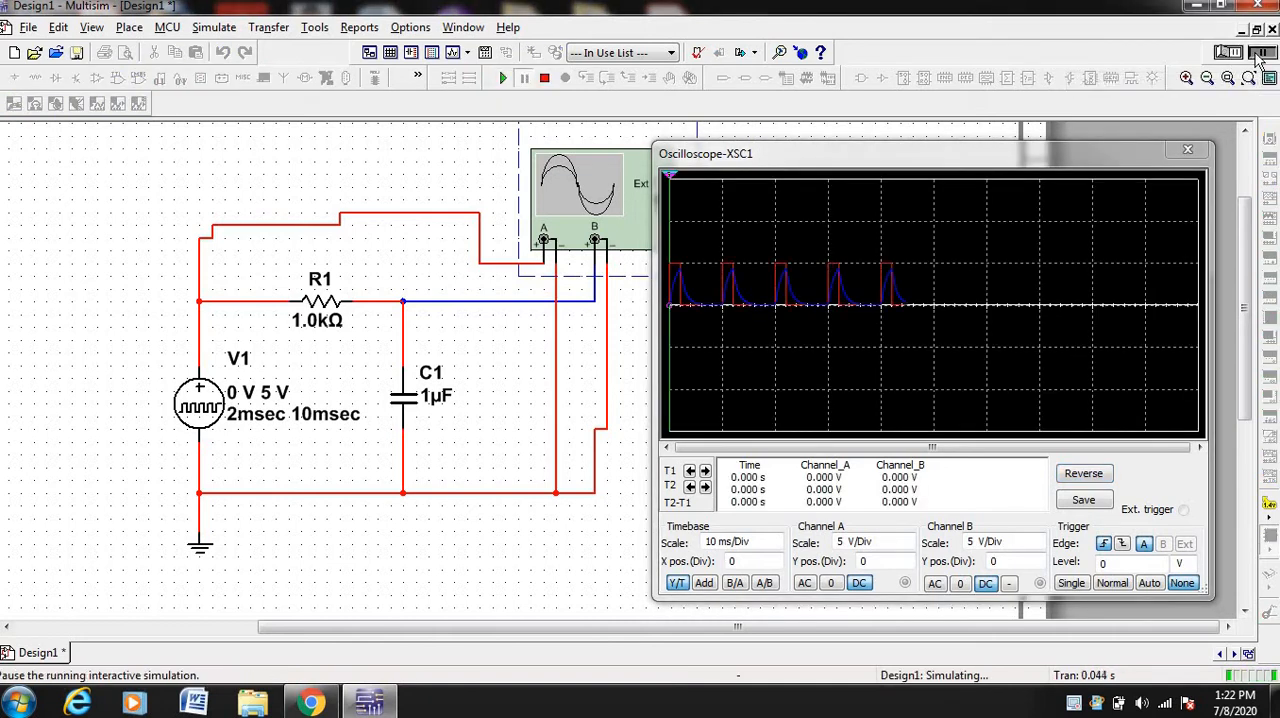
click(1097, 480)
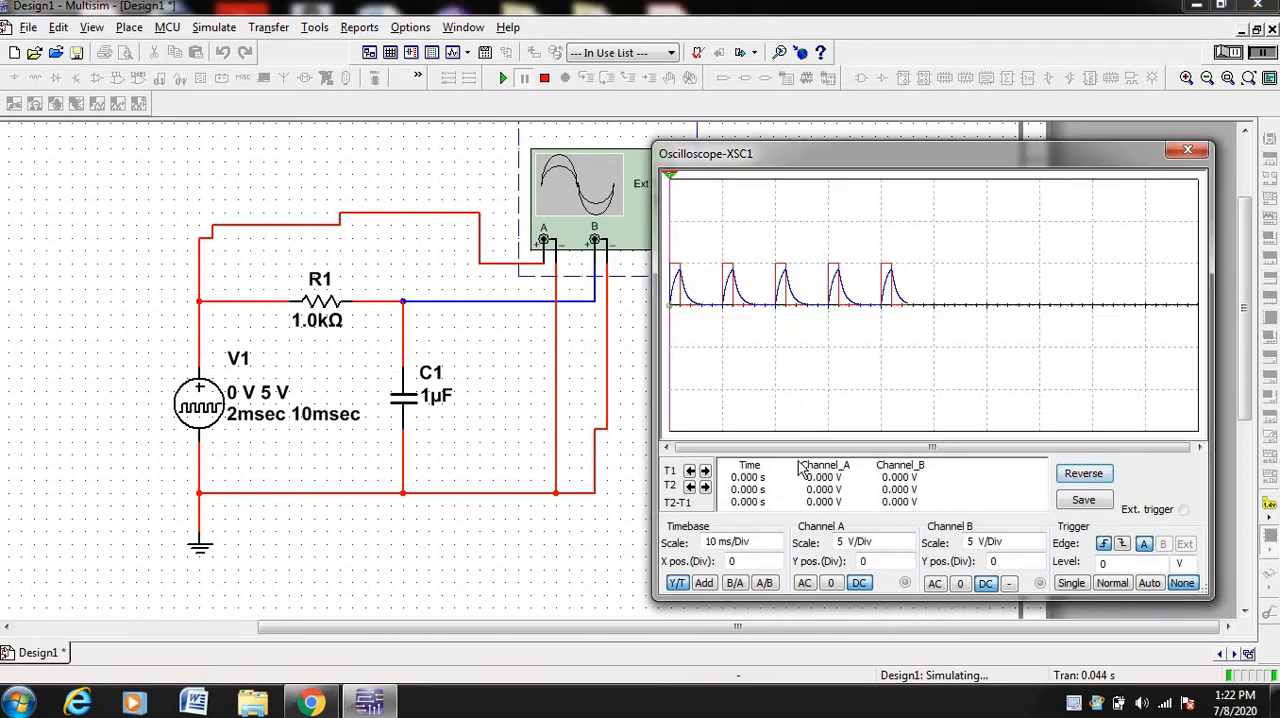
Set the oscilloscope's timebase scale to 1 ms/Div
click(767, 549)
click(775, 546)
click(775, 546)
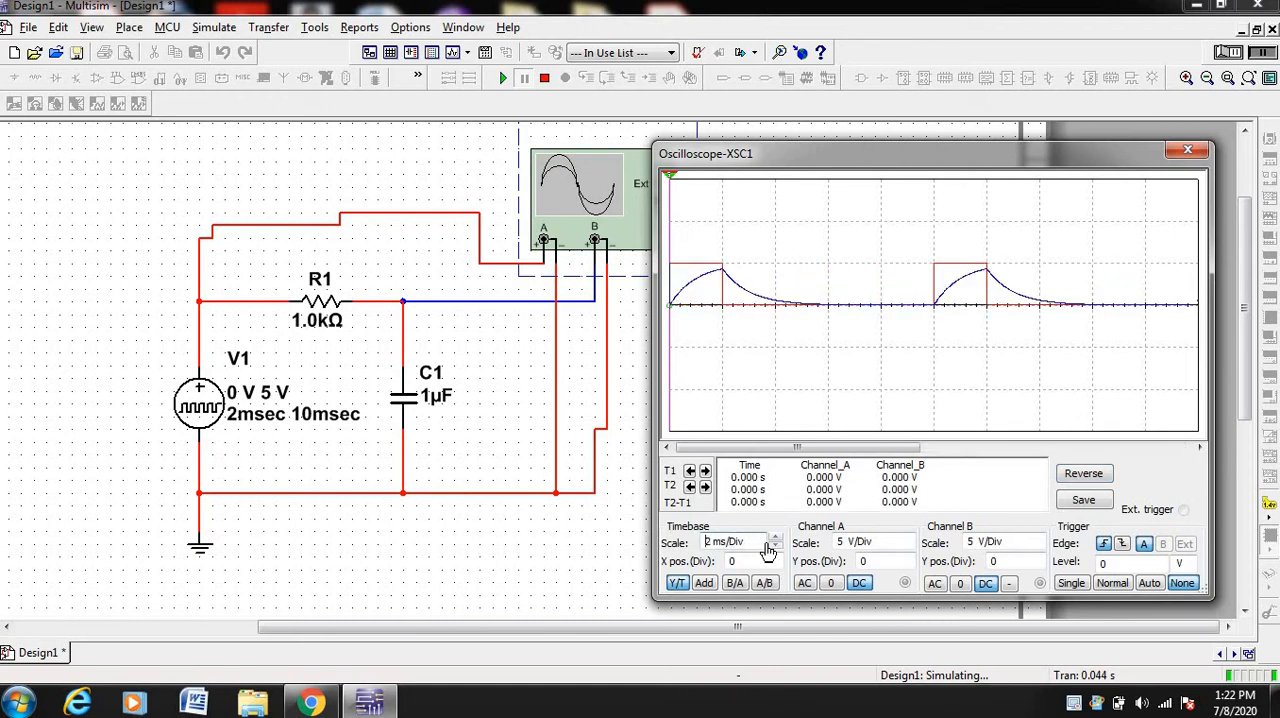
click(767, 548)
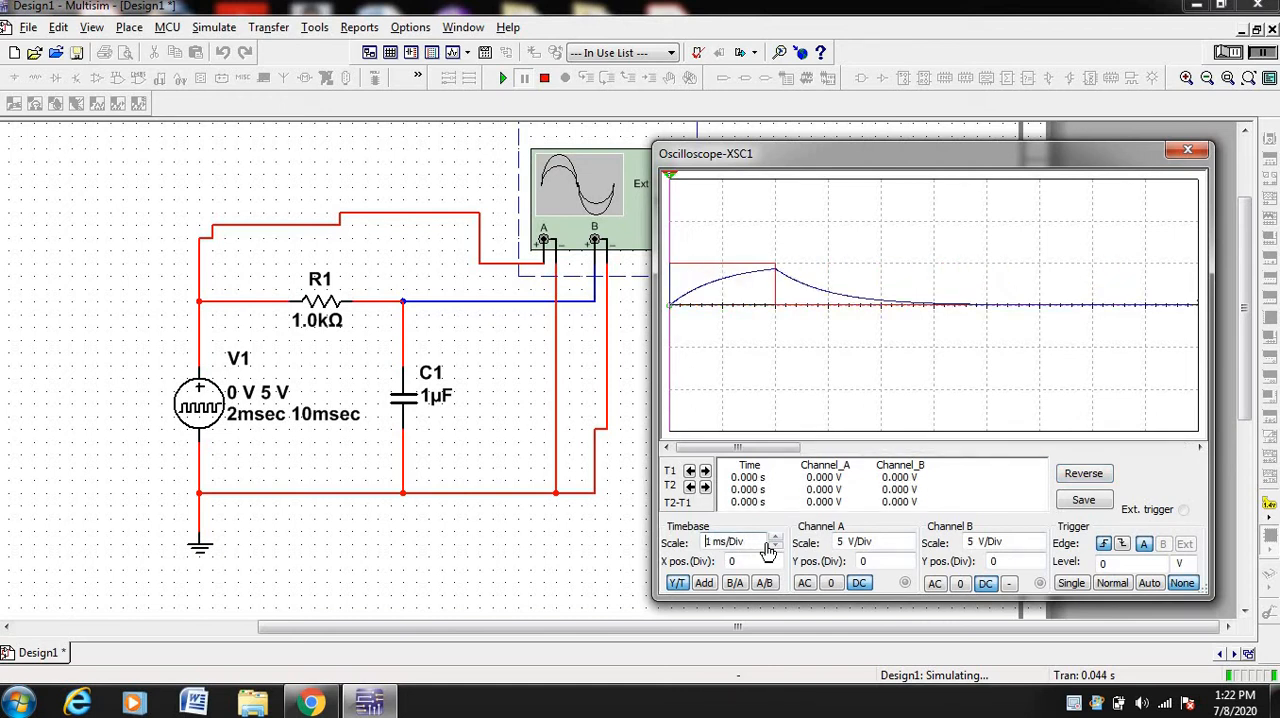
Set the vertical scales of oscilloscope channels A and B to 2 V/Div
click(887, 549)
key(Down)
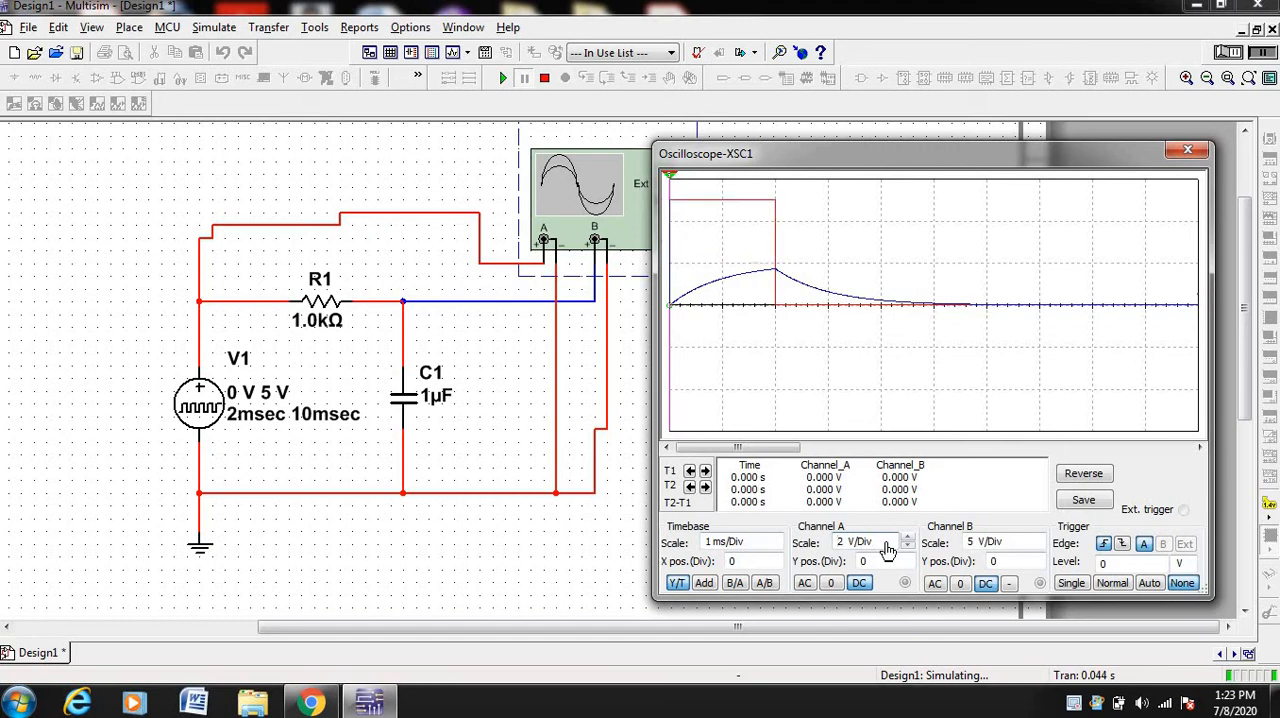
click(1008, 549)
key(Down)
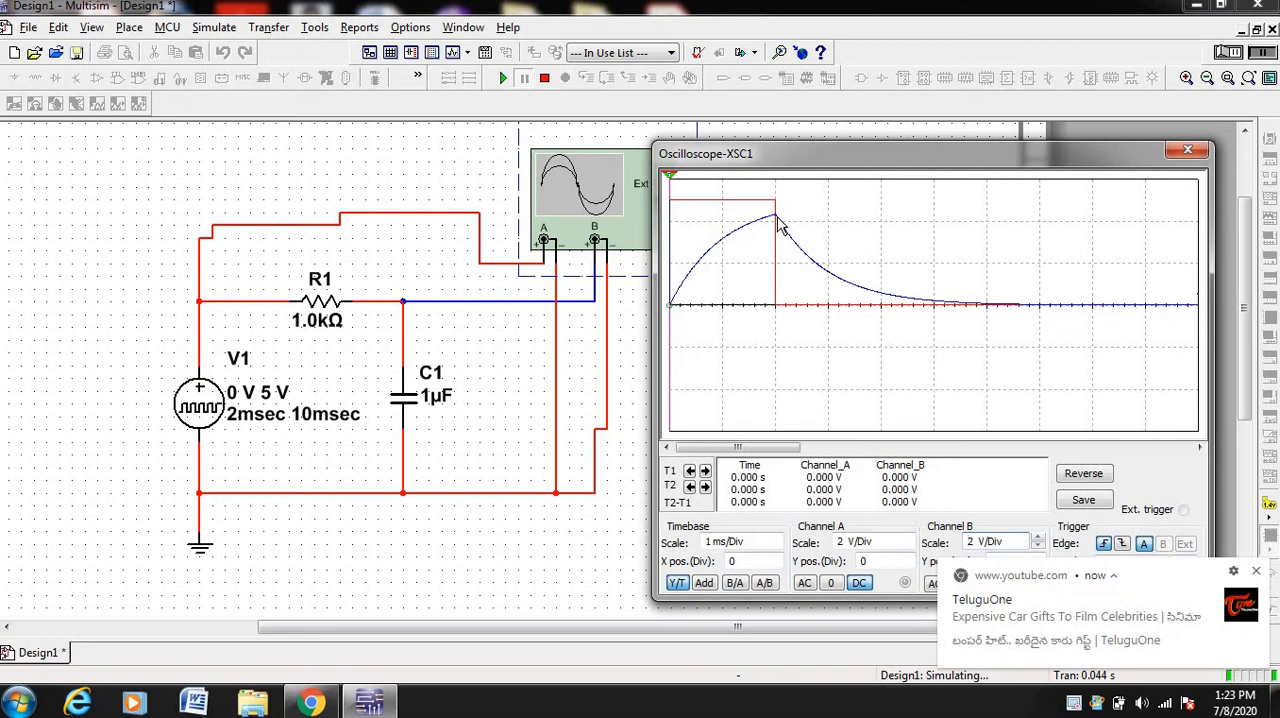
click(1256, 574)
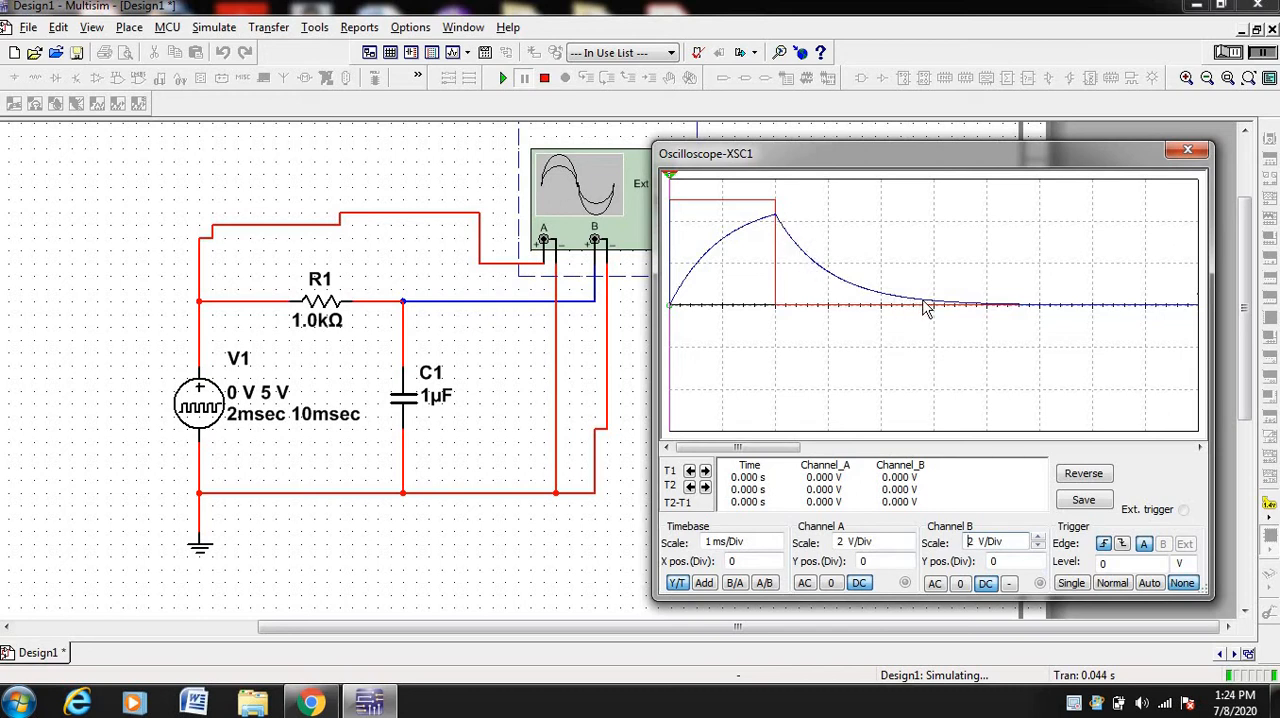
Stop the simulation and set C1's capacitance to 0.5 µF
click(1225, 58)
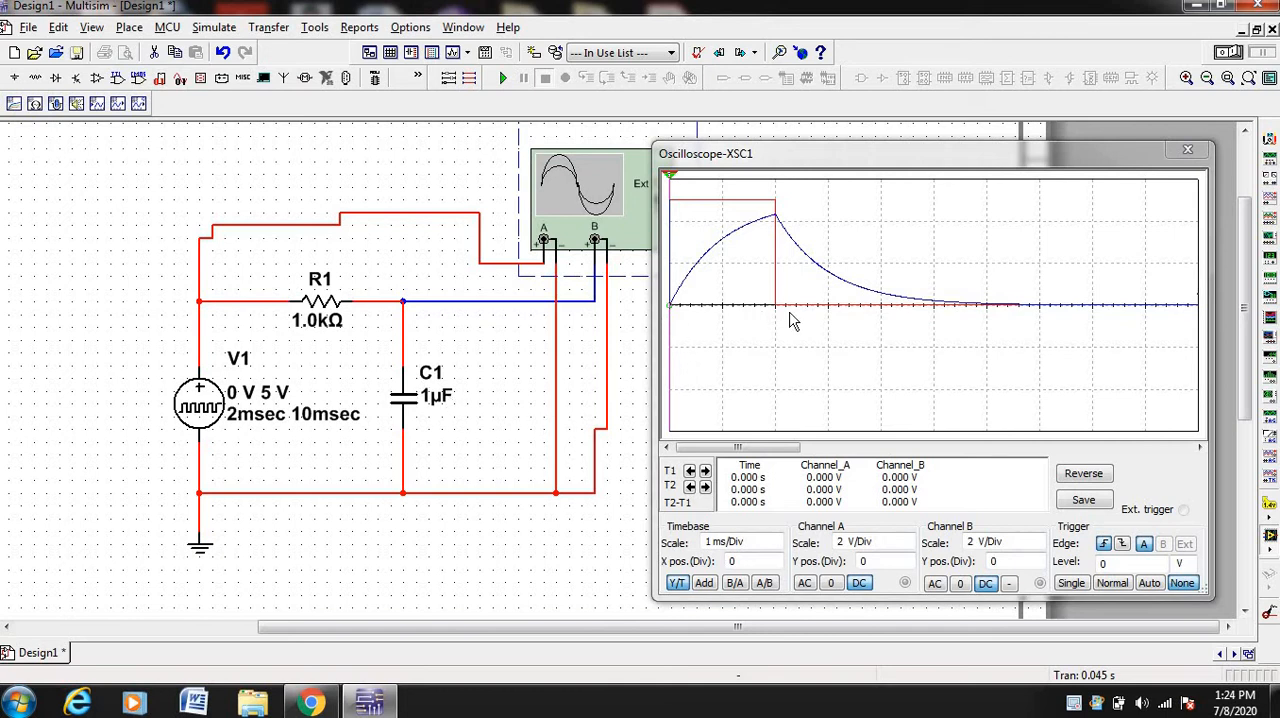
click(434, 399)
double_click(434, 399)
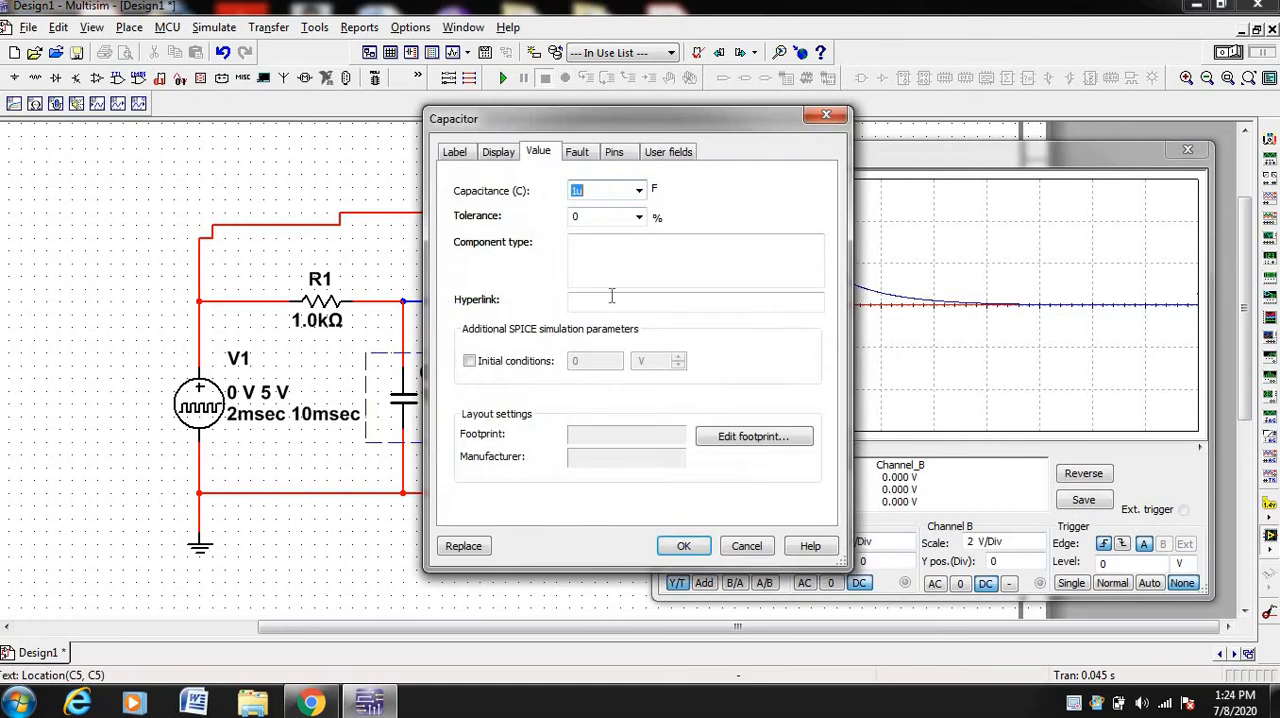
click(577, 190)
click(695, 545)
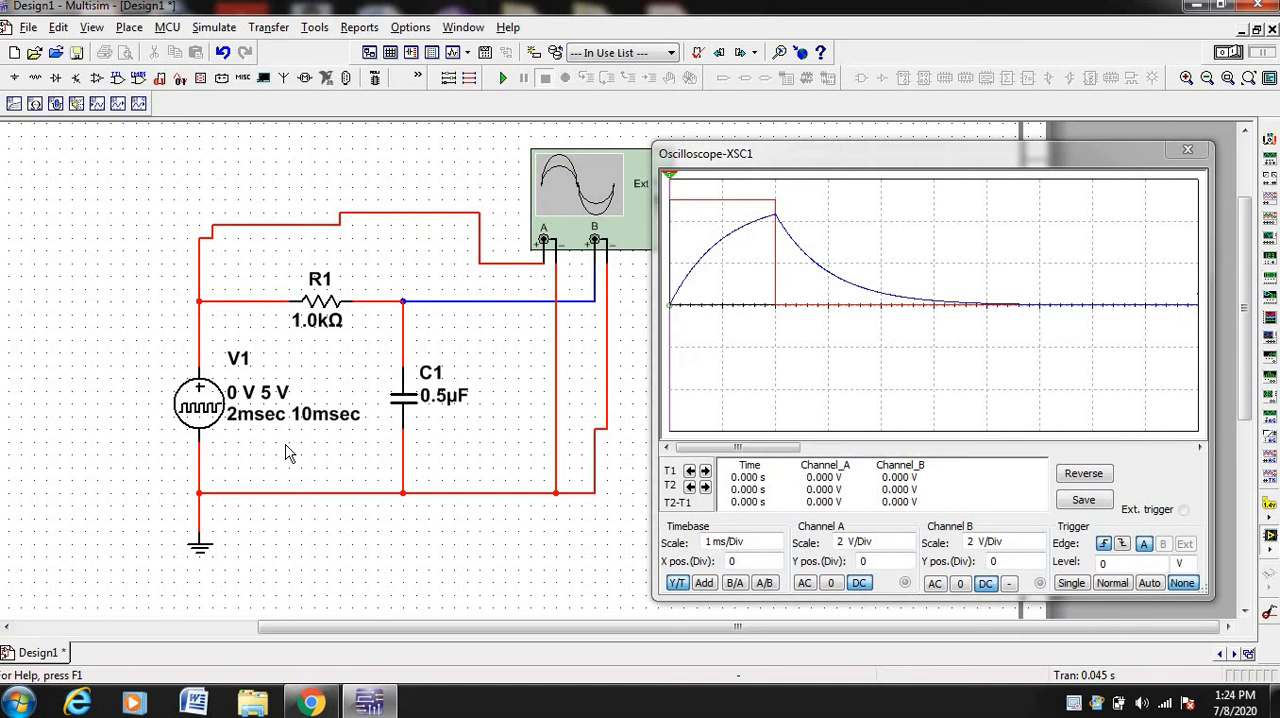
Run and pause the simulation with the 0.5 µF capacitor, and bring the first pulse's waveforms into the oscilloscope display
click(1236, 54)
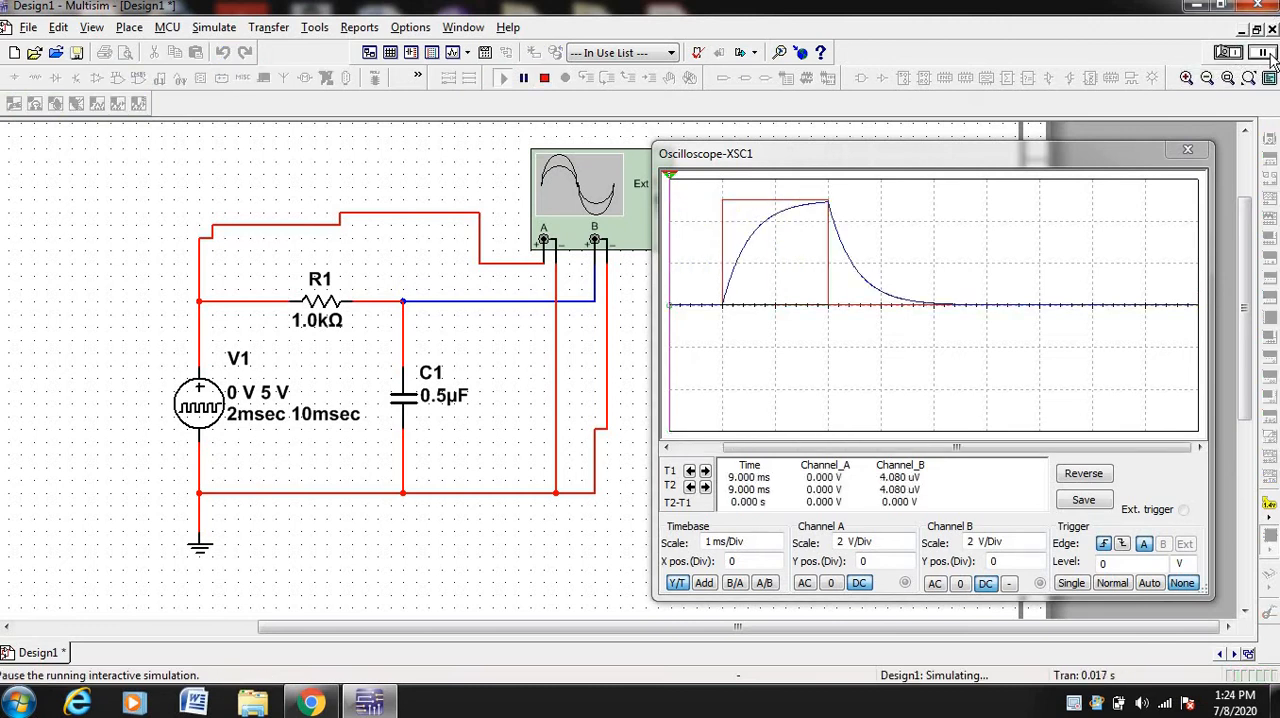
click(1262, 53)
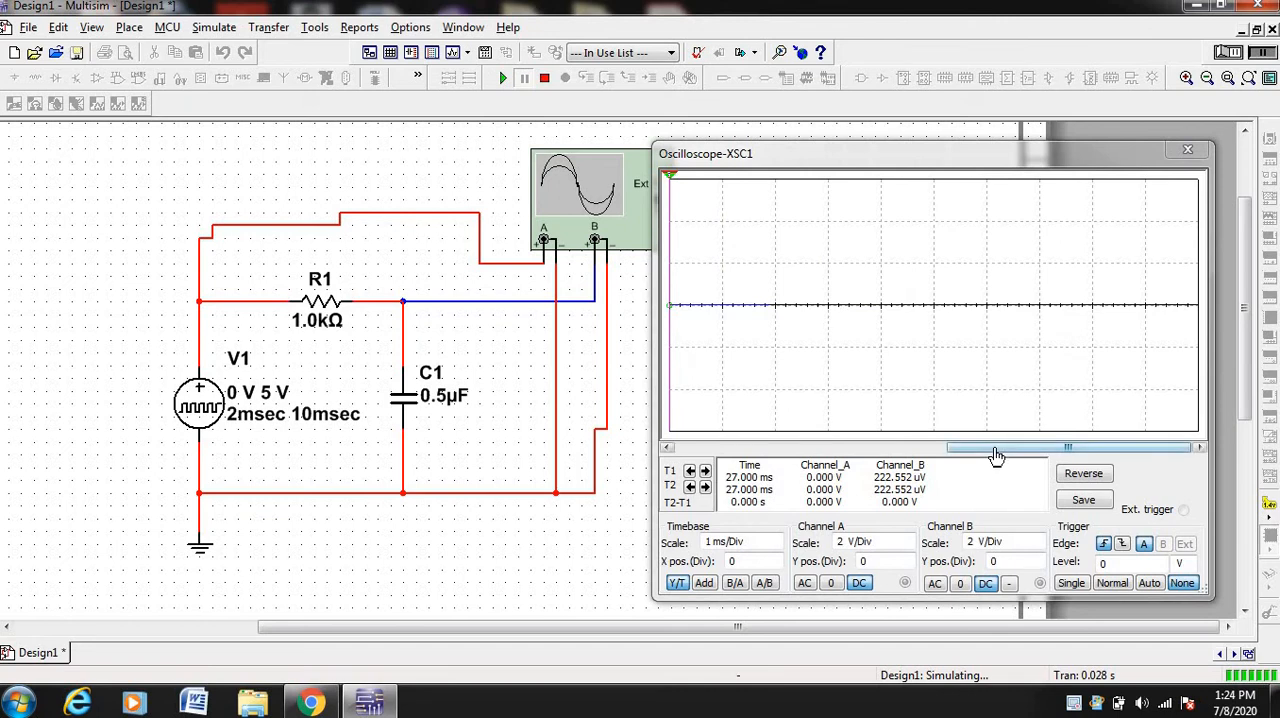
drag(997, 455, 667, 455)
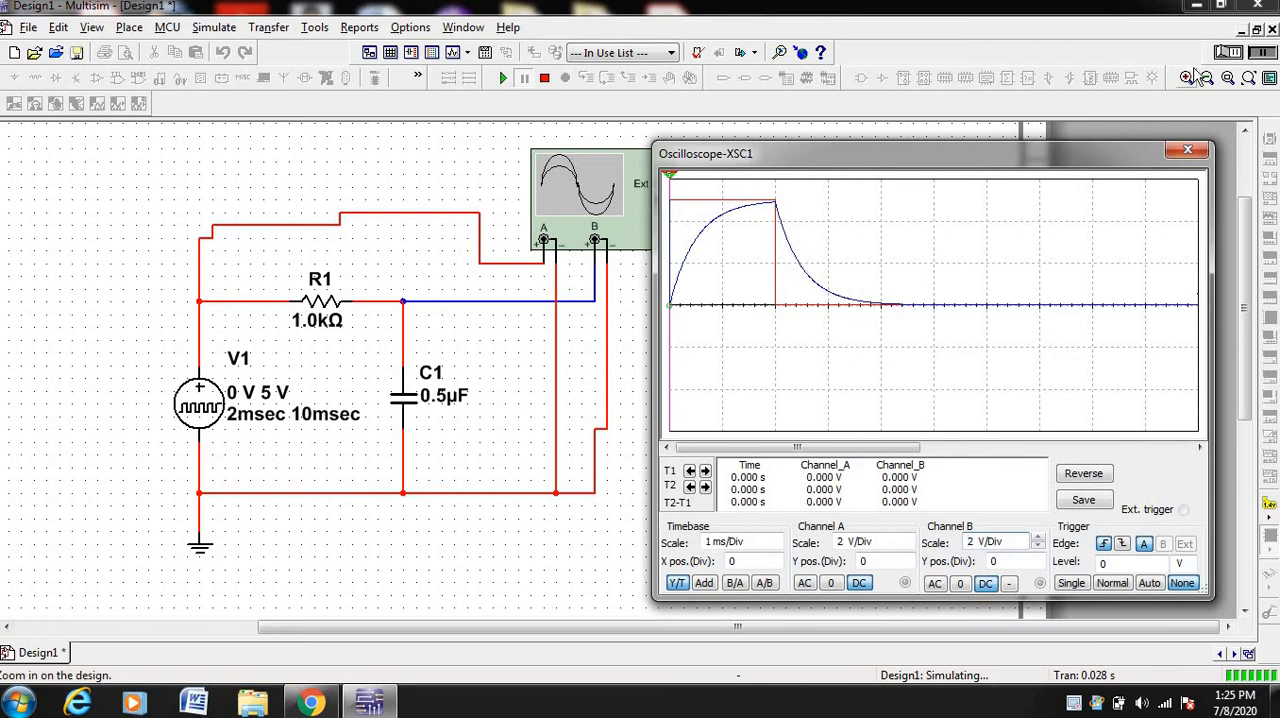
Stop the simulation and set C1's capacitance to 0.1 µF
click(1228, 54)
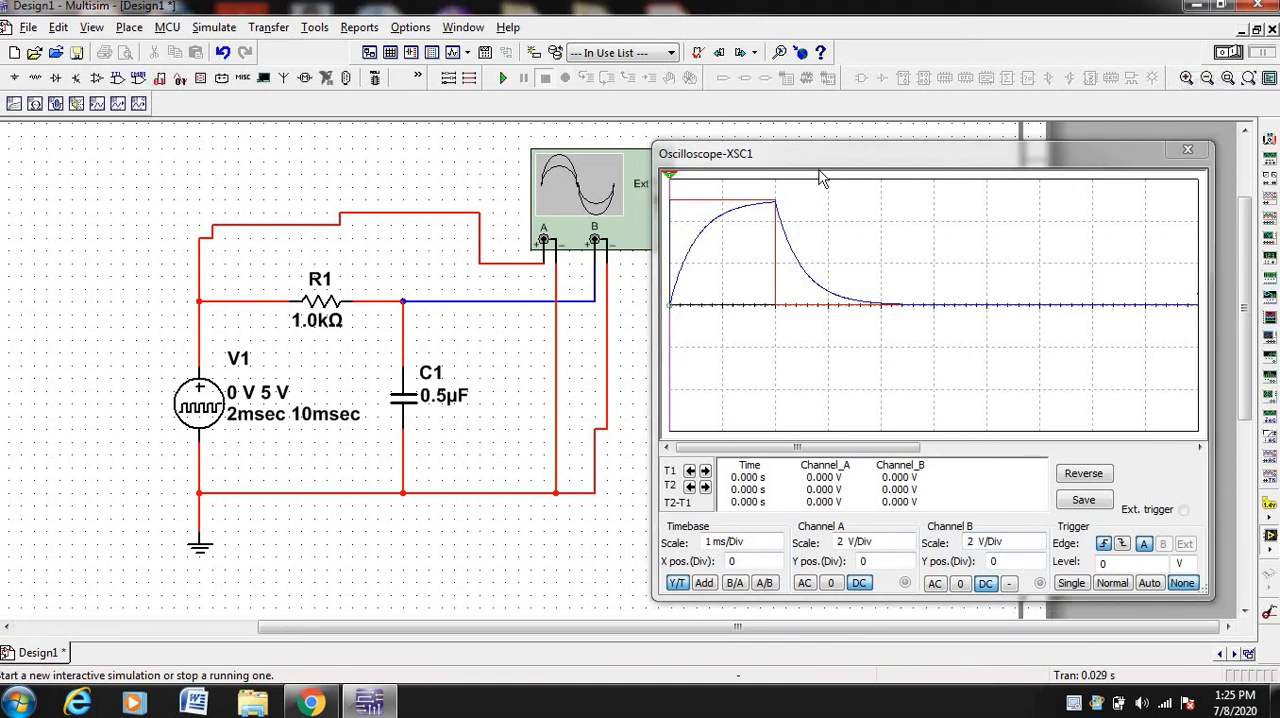
double_click(444, 400)
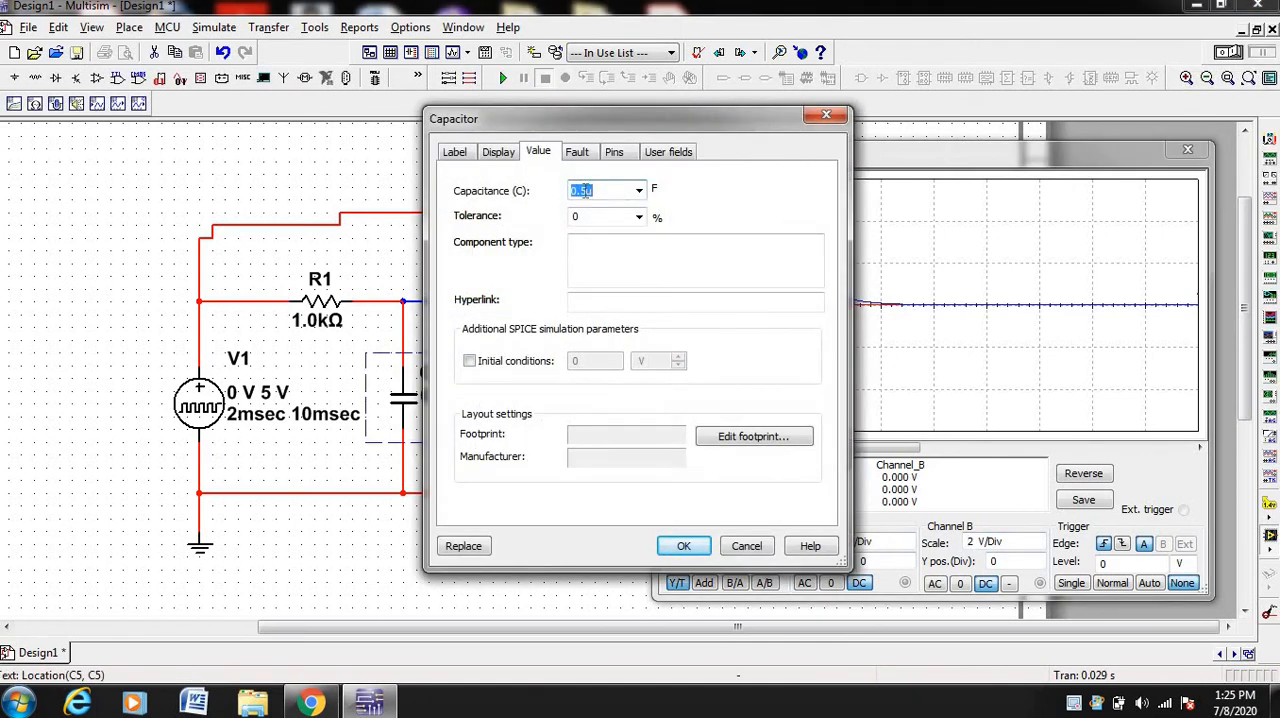
click(586, 190)
key(BackSpace)
text(1)
click(684, 548)
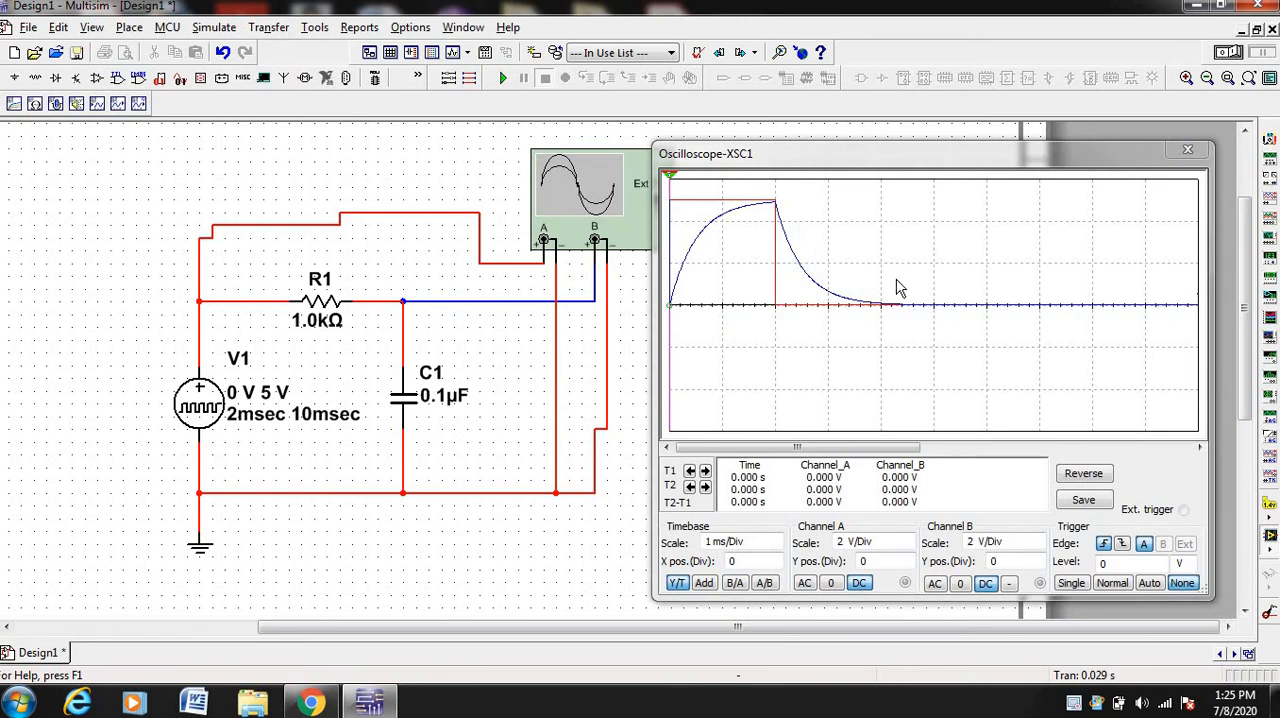
Run and pause the simulation with the 0.1 µF capacitor, and return the oscilloscope display to the first pulse
click(1236, 54)
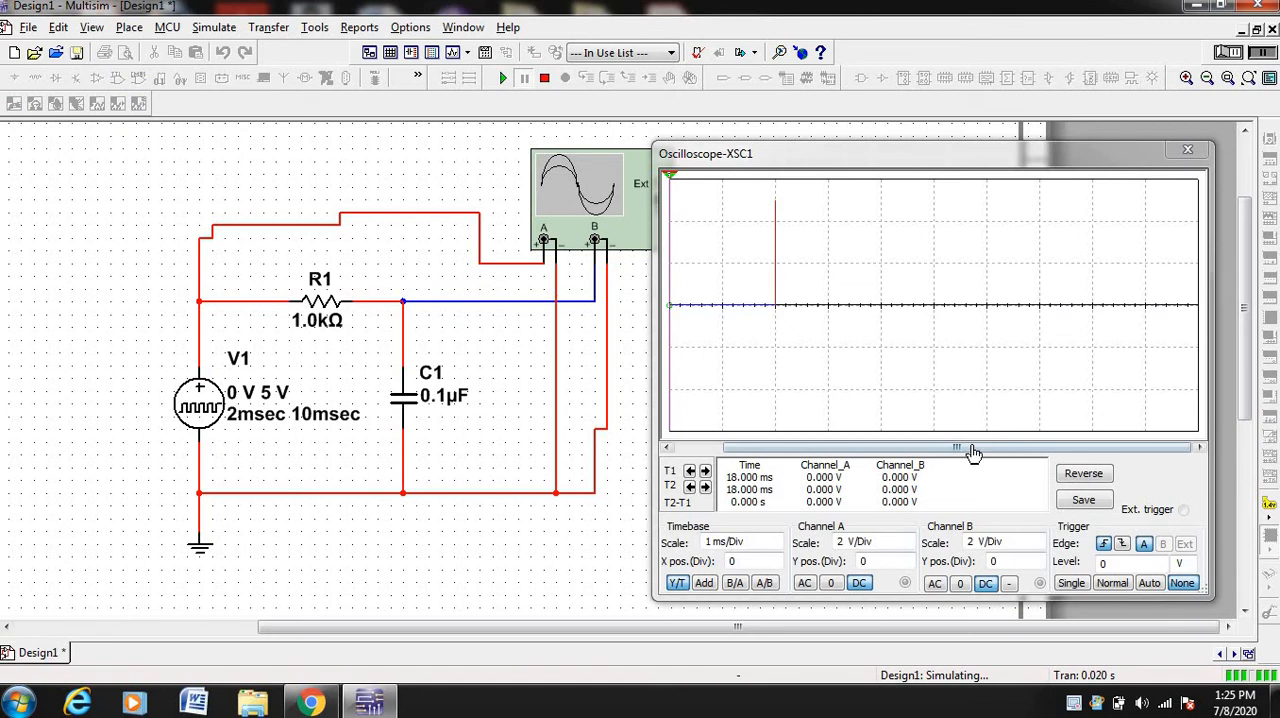
drag(965, 448, 900, 455)
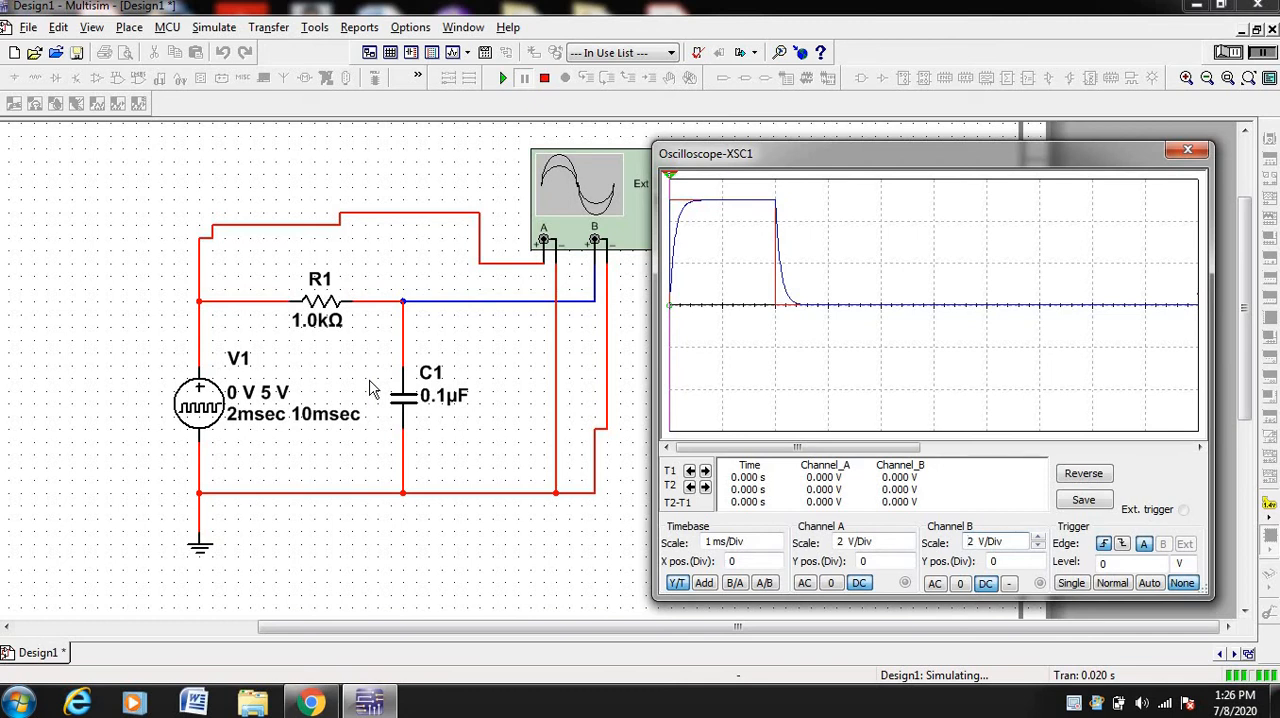
Stop the simulation and set C1's capacitance to 5 µF
click(1227, 56)
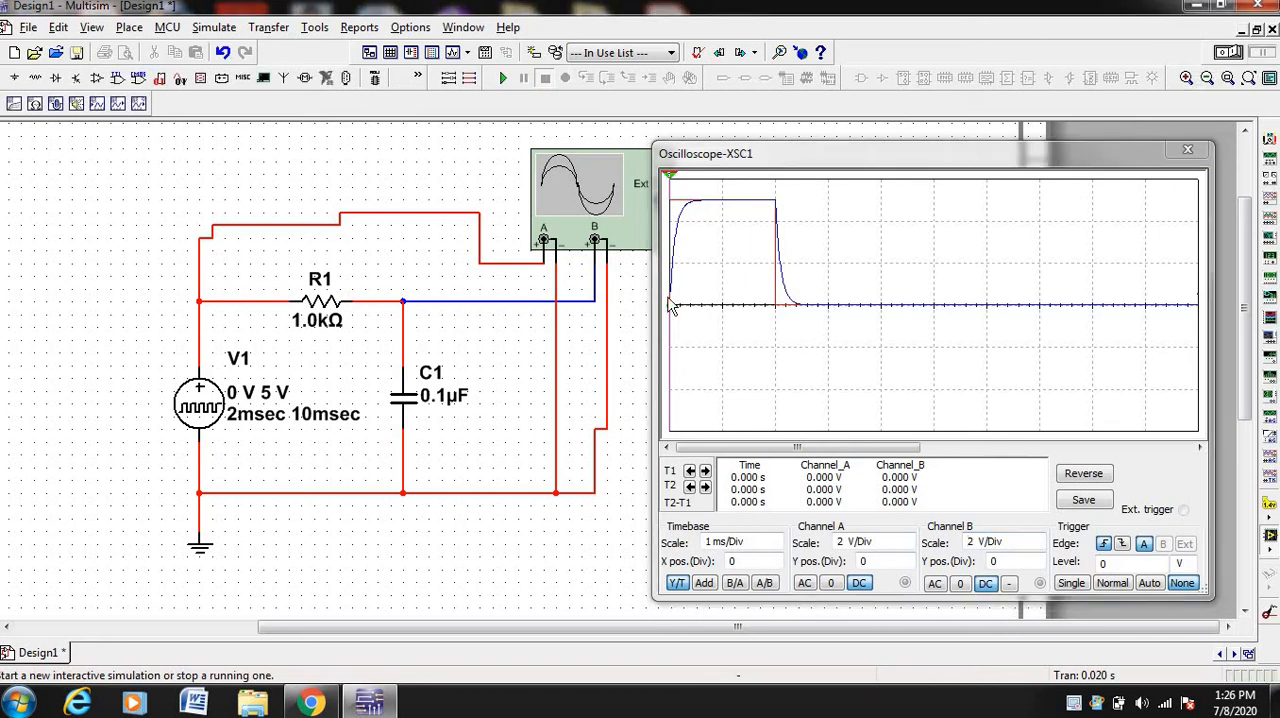
double_click(443, 403)
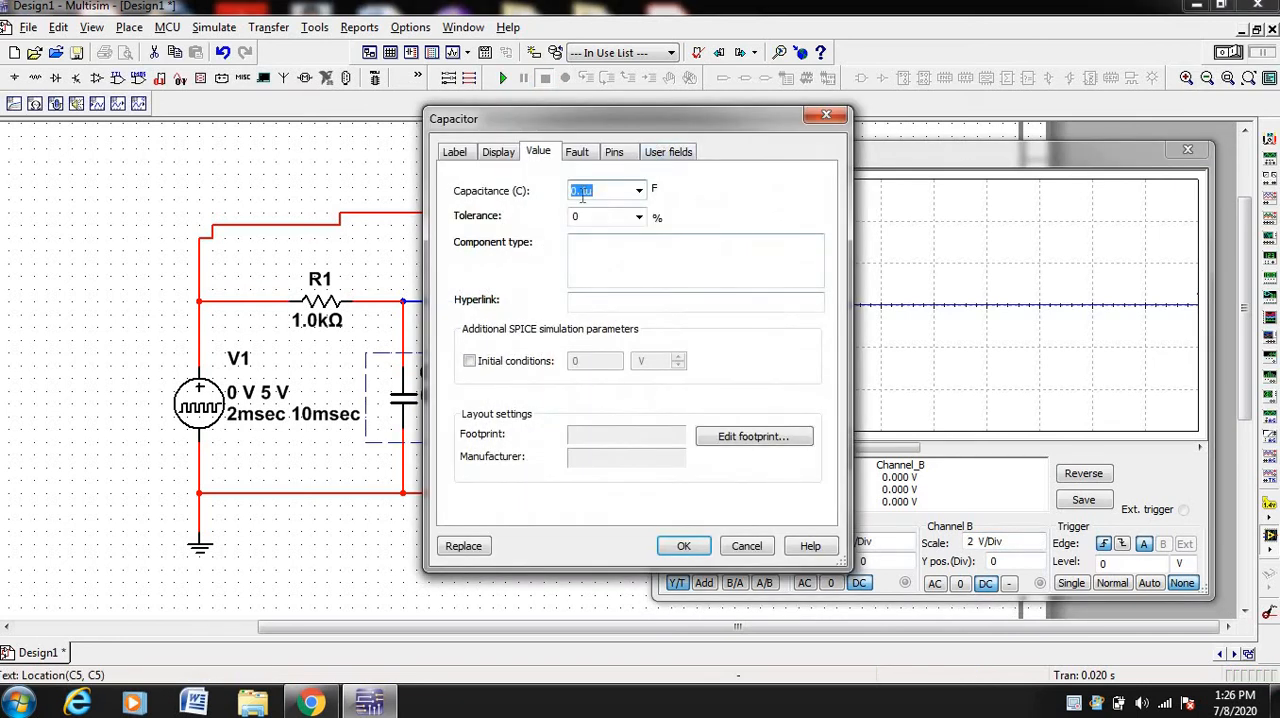
click(586, 197)
key(BackSpace)
key(BackSpace)
key(BackSpace)
key(BackSpace)
text(5u)
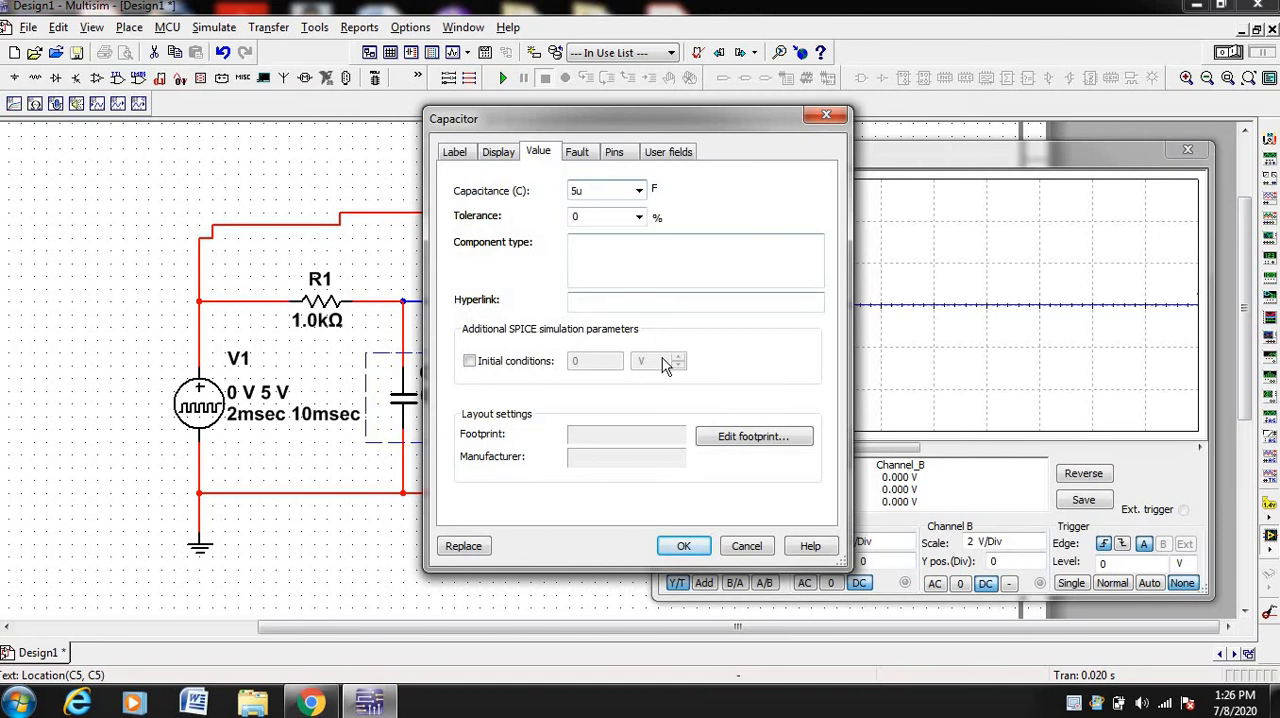
click(697, 549)
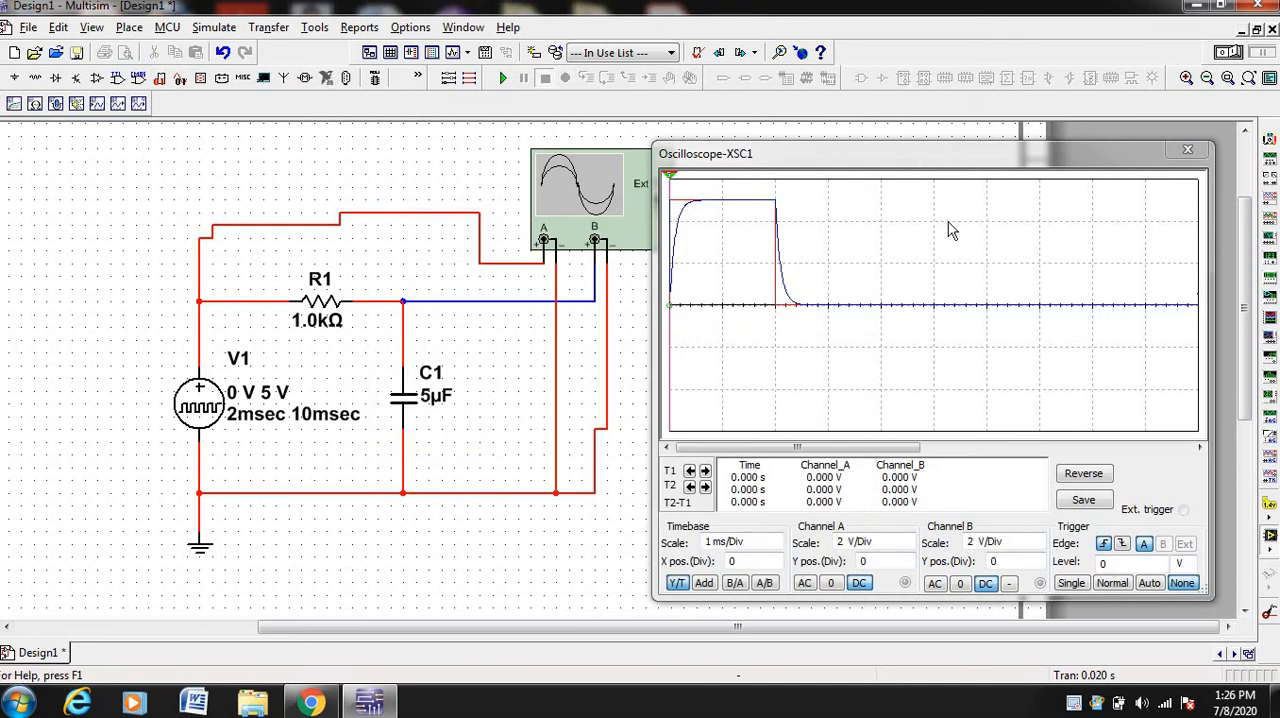
Run and pause the simulation with the 5 µF capacitor, and bring the oscilloscope display back to the first pulse
click(1240, 52)
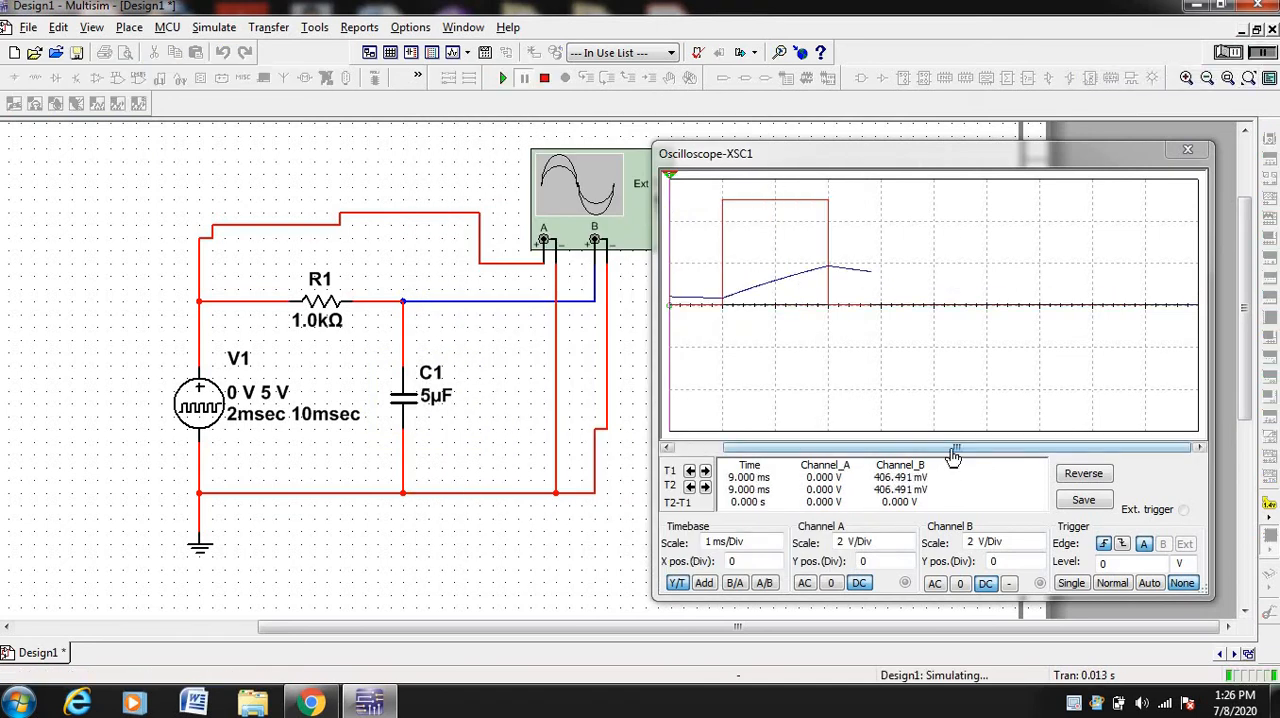
drag(951, 449, 868, 454)
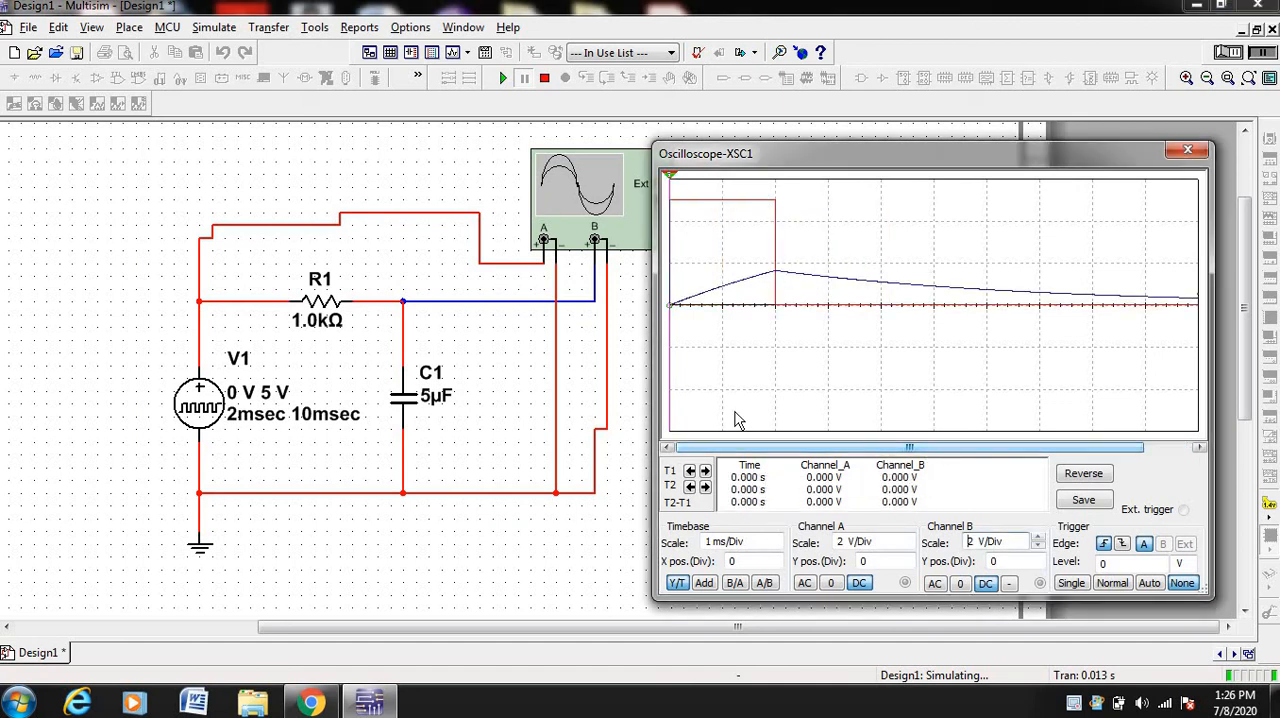